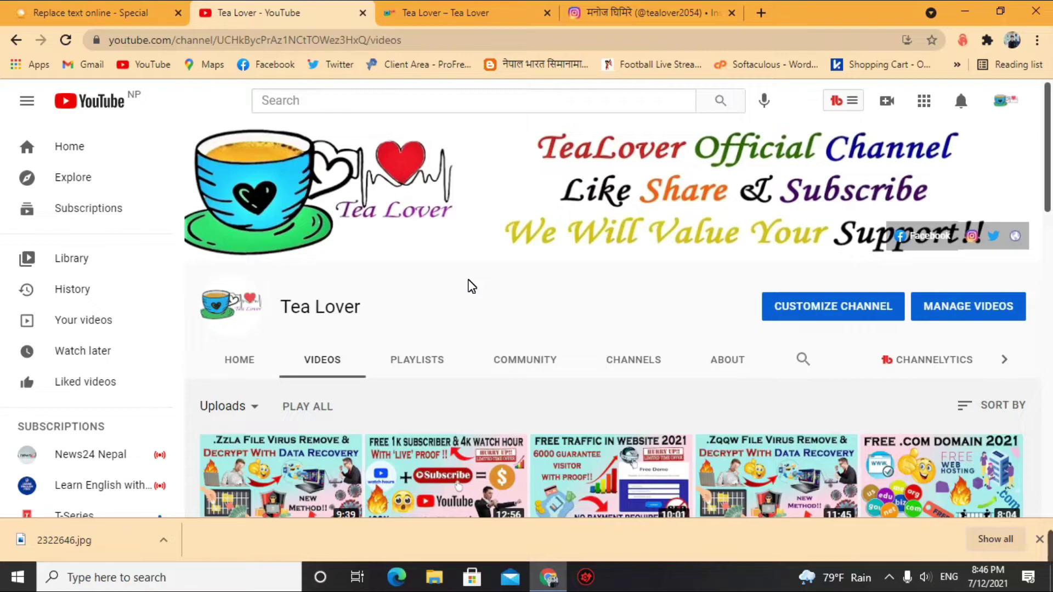
Scroll down through the Tea Lover channel's Videos list on YouTube.
scroll(470, 286, down, 1)
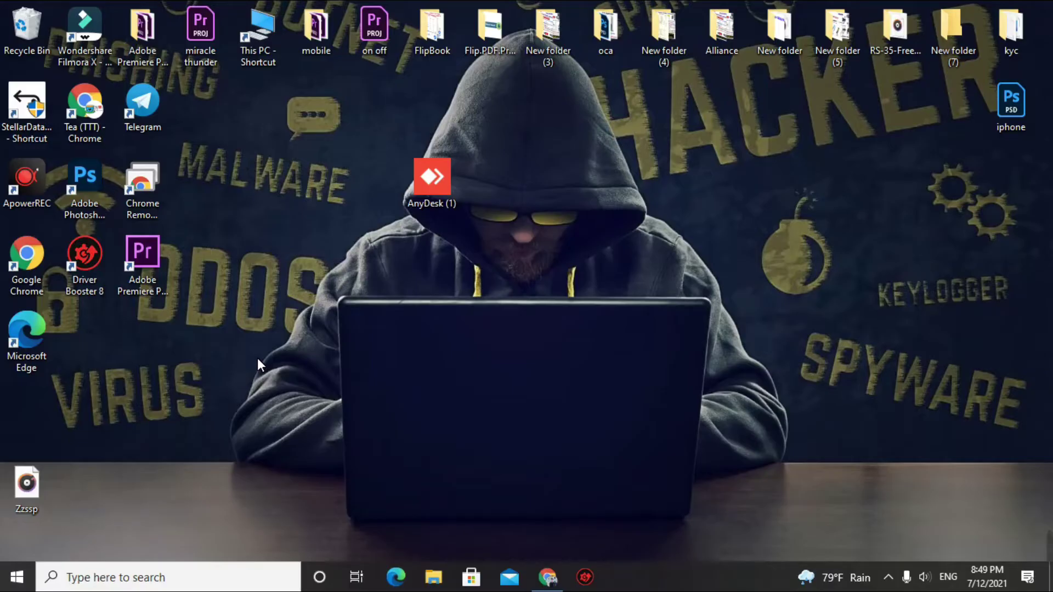
Launch AnyDesk from the desktop, close it, and return to Chrome's Tea Lover YouTube tab.
double_click(438, 202)
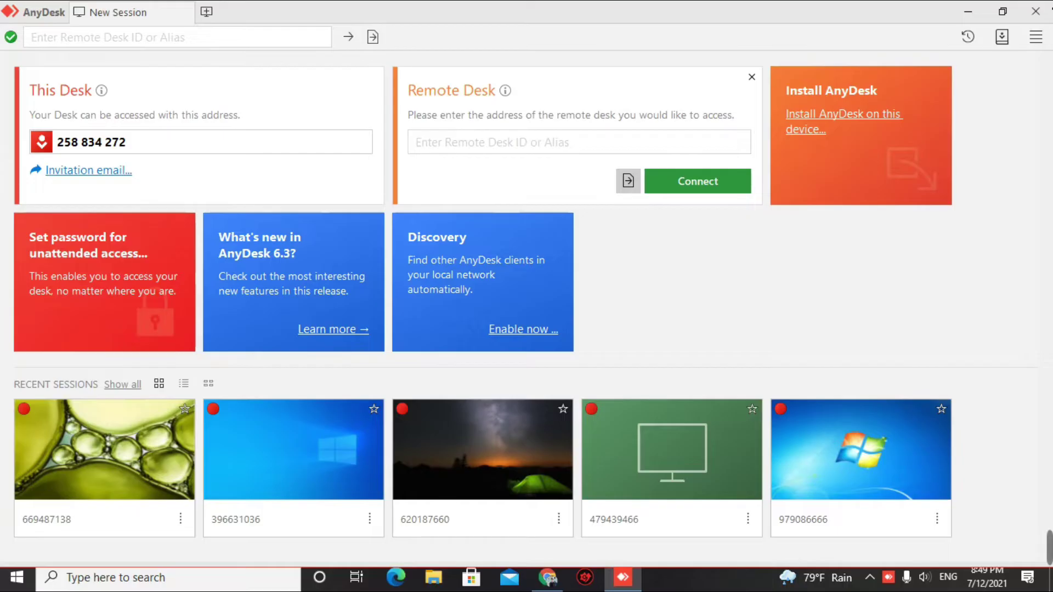
click(1035, 11)
click(552, 576)
click(286, 12)
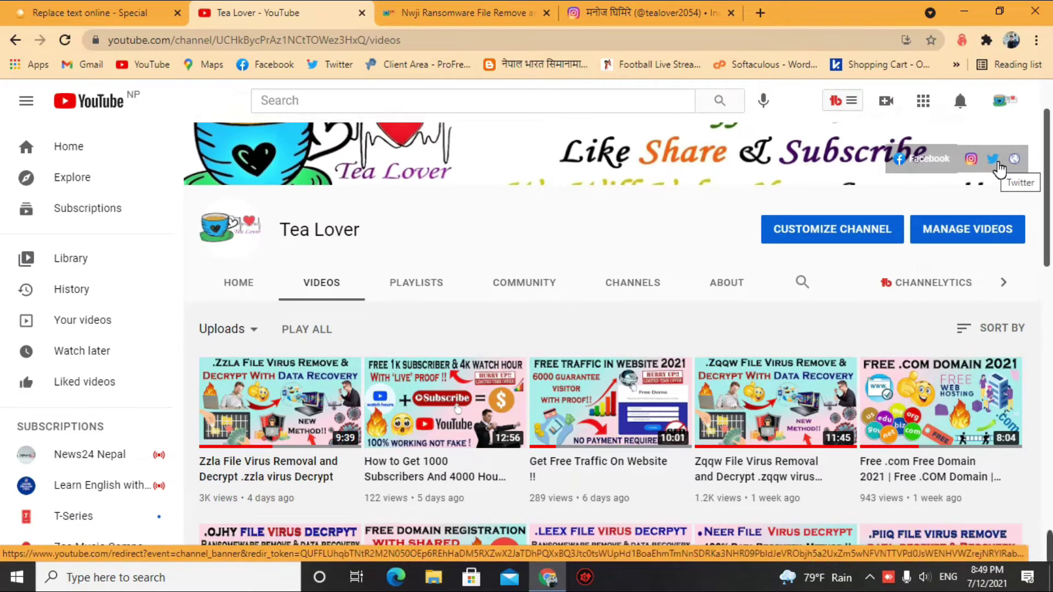
Look over the Tea Lover Instagram profile, briefly highlighting and deselecting its username.
click(493, 13)
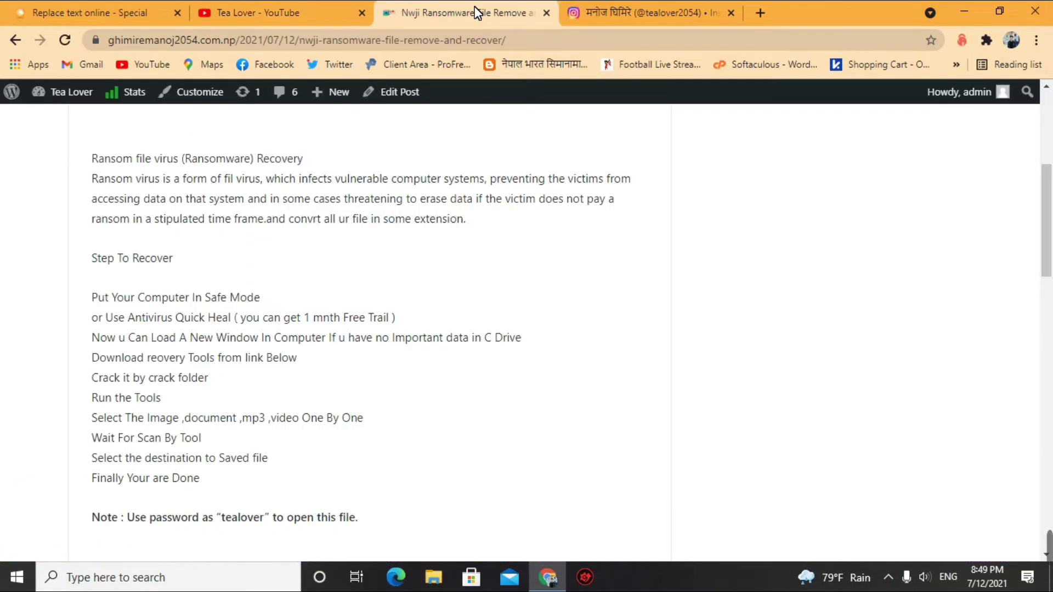
scroll(675, 304, up, 2)
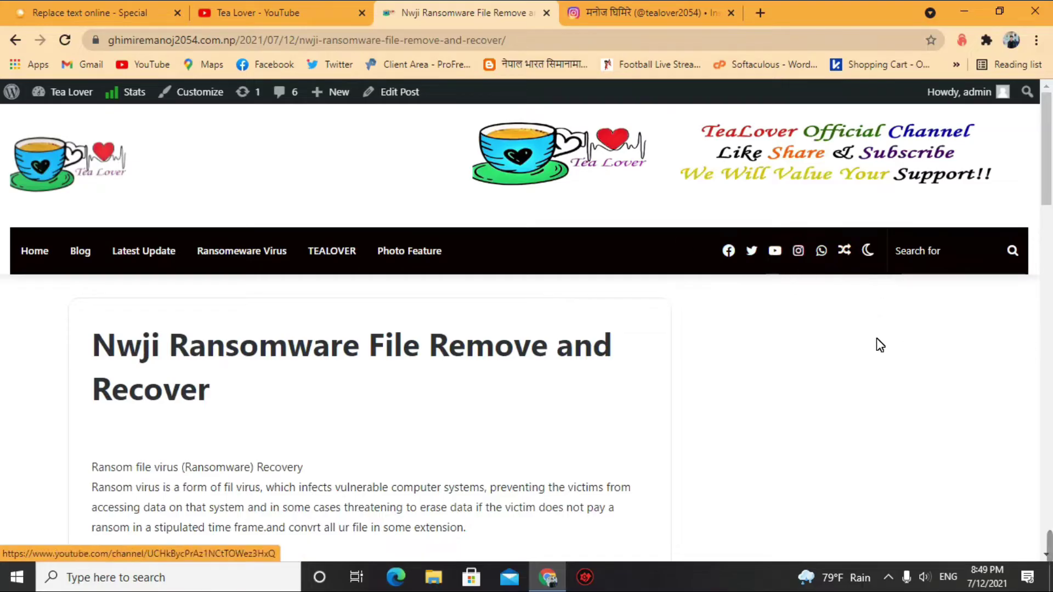
click(650, 15)
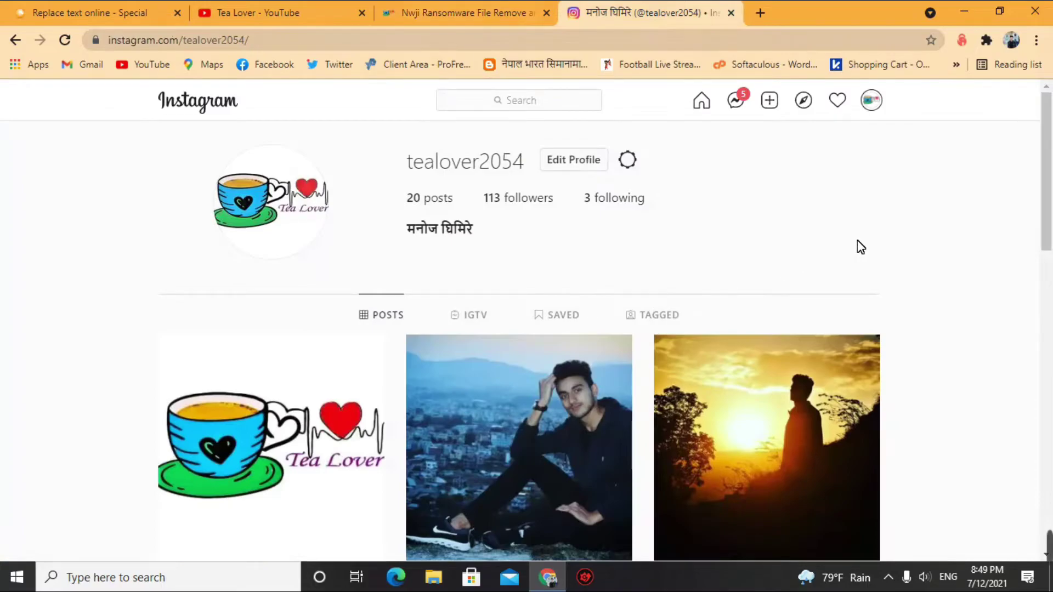
drag(378, 169, 491, 172)
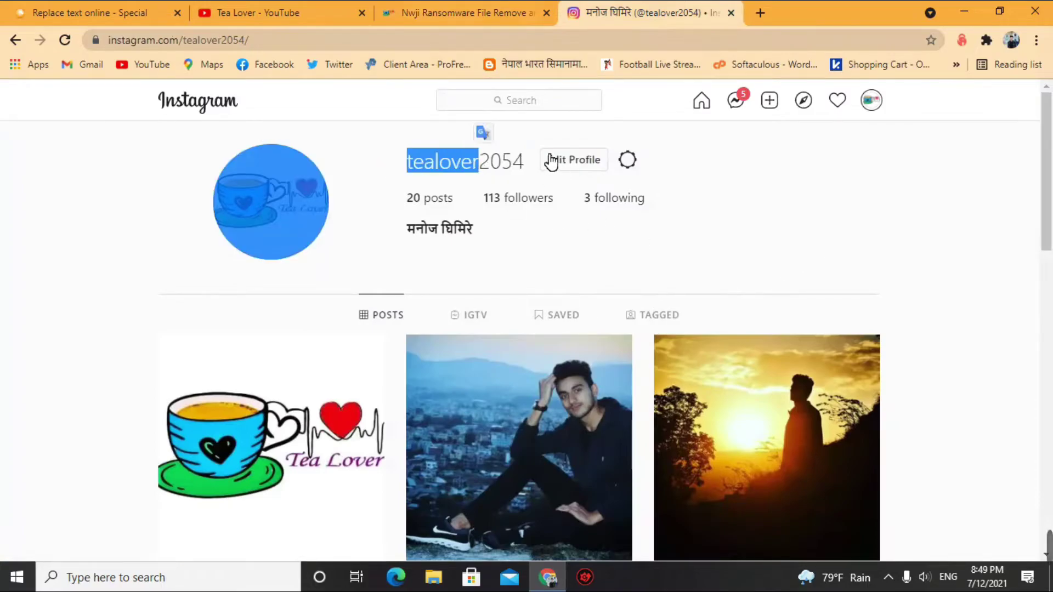
click(482, 130)
triple_click(531, 161)
click(431, 132)
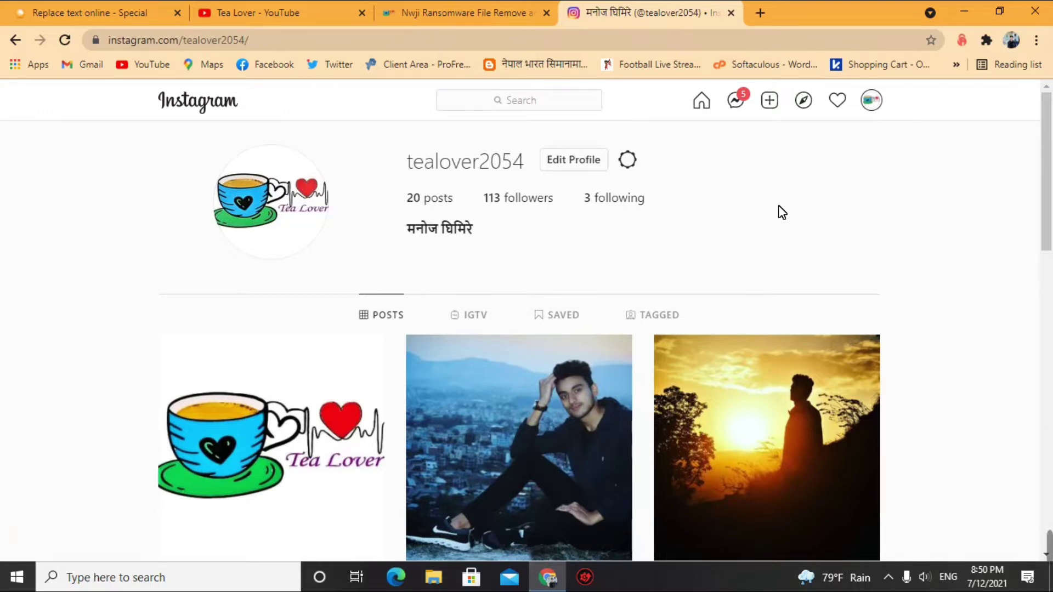
Scroll the profile, then go back to the ransomware recovery blog post tab.
scroll(379, 371, down, 5)
scroll(341, 327, up, 5)
click(467, 12)
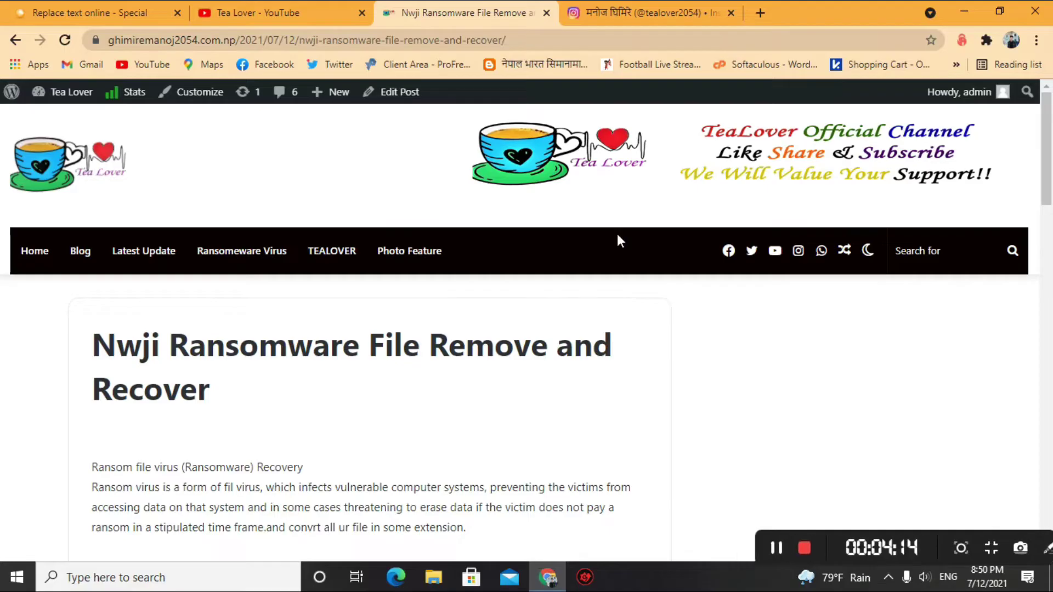
Highlight the words Ransomware, Ransom and Nwji in the post title, then deselect.
drag(360, 351, 297, 357)
click(202, 371)
click(399, 387)
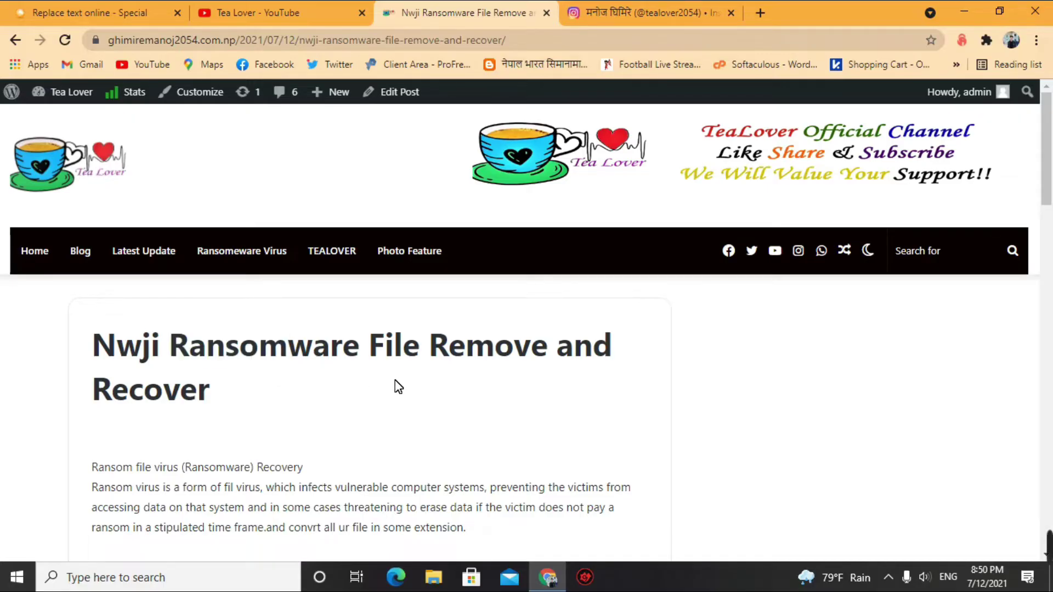
drag(164, 351, 111, 345)
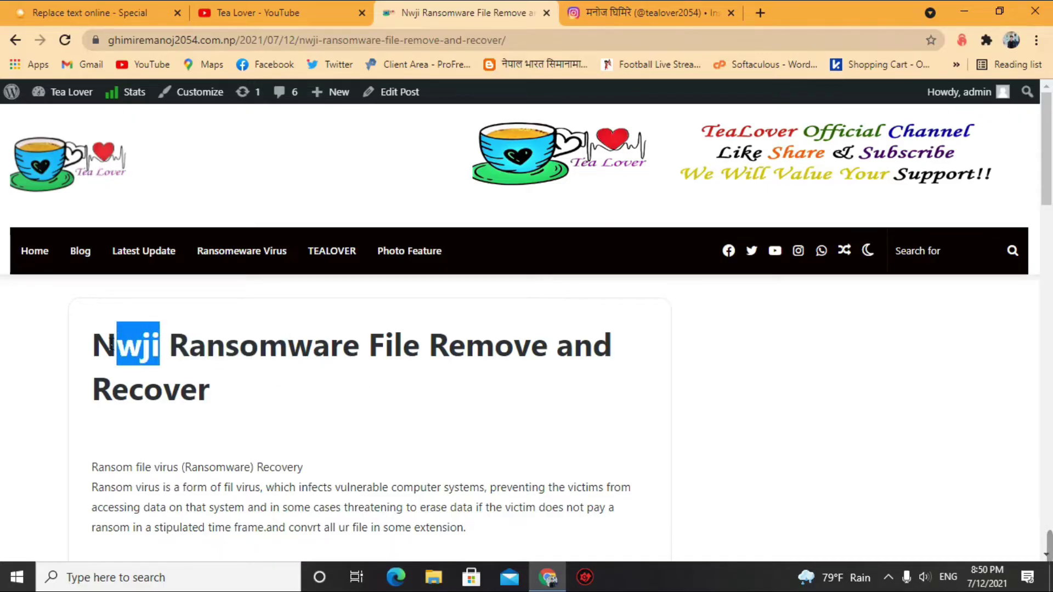
double_click(112, 345)
click(166, 350)
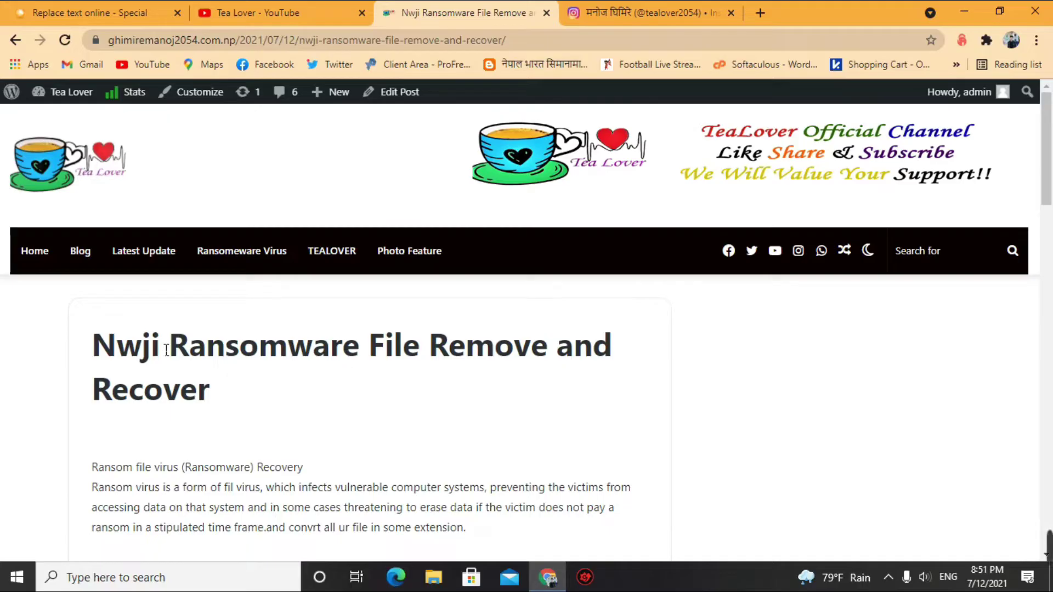
Select the full post title and text, clear the selection, and minimize Chrome.
drag(93, 351, 707, 322)
scroll(355, 468, down, 4)
click(706, 327)
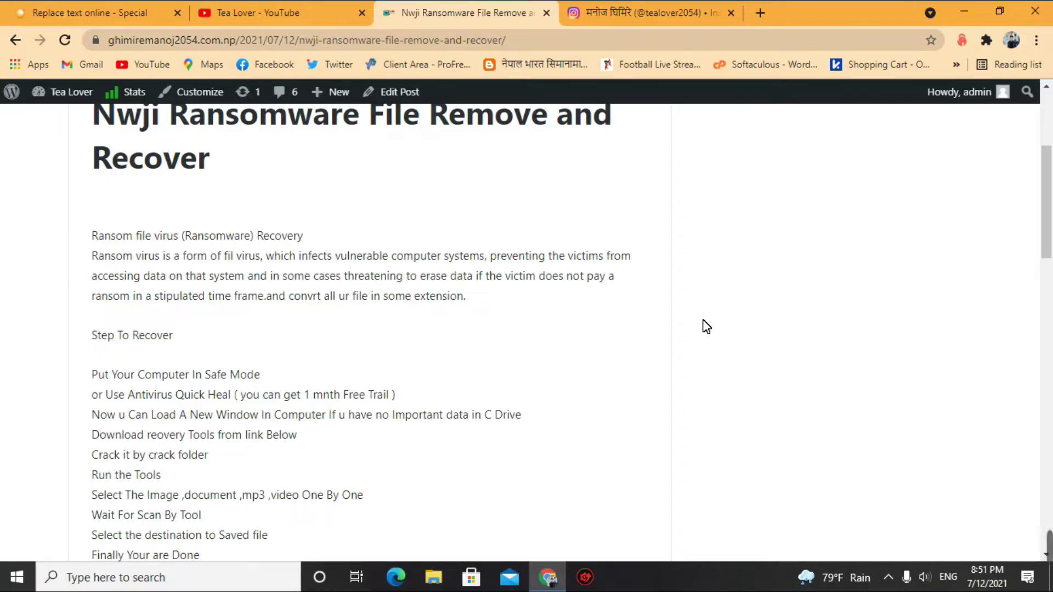
click(974, 11)
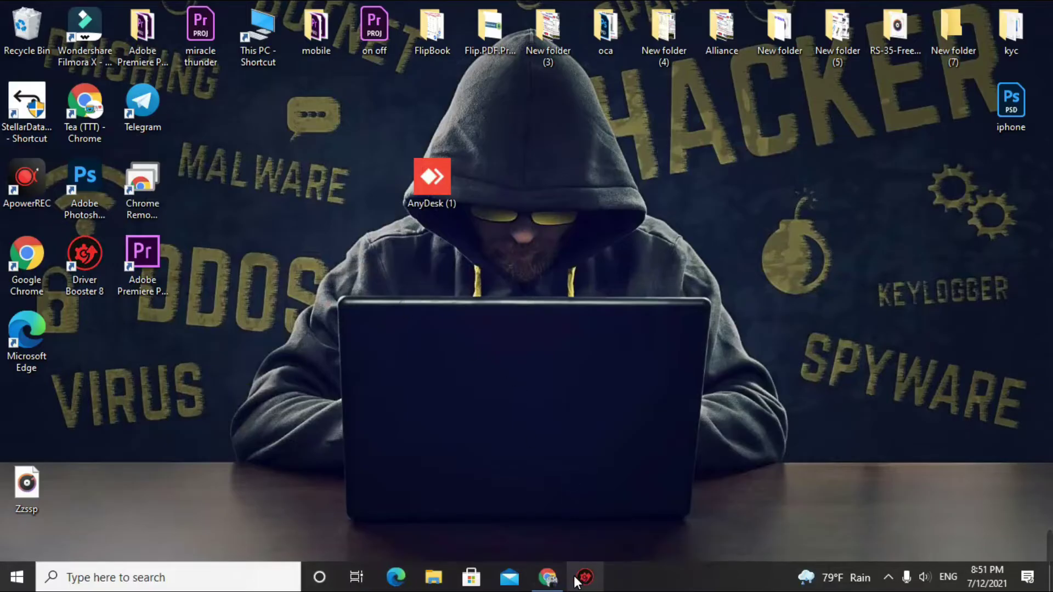
Clear the browser and search panel off the screen and open File Explorer on This PC.
click(547, 577)
click(963, 13)
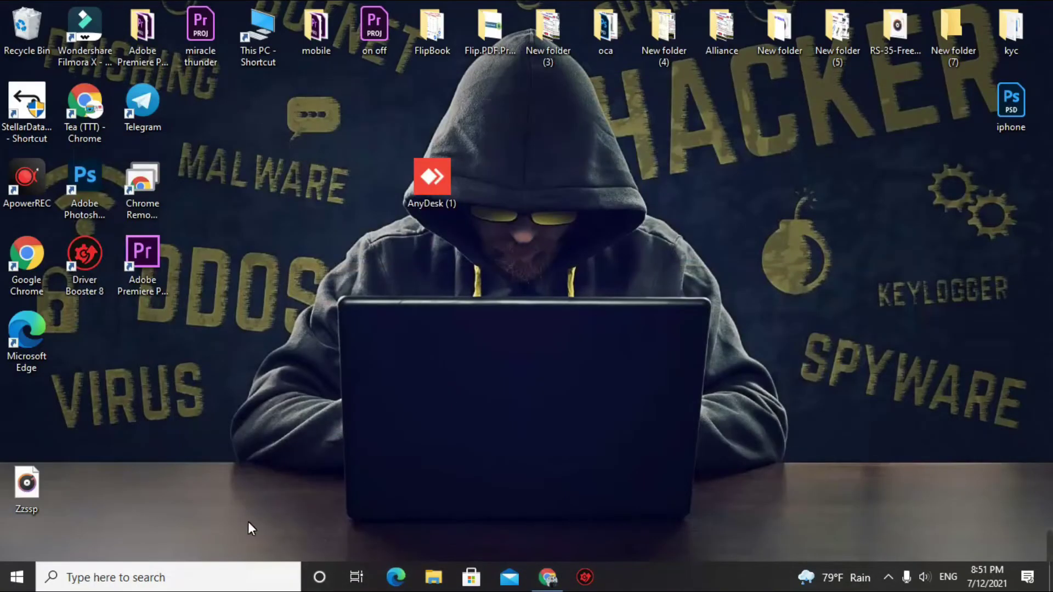
click(170, 581)
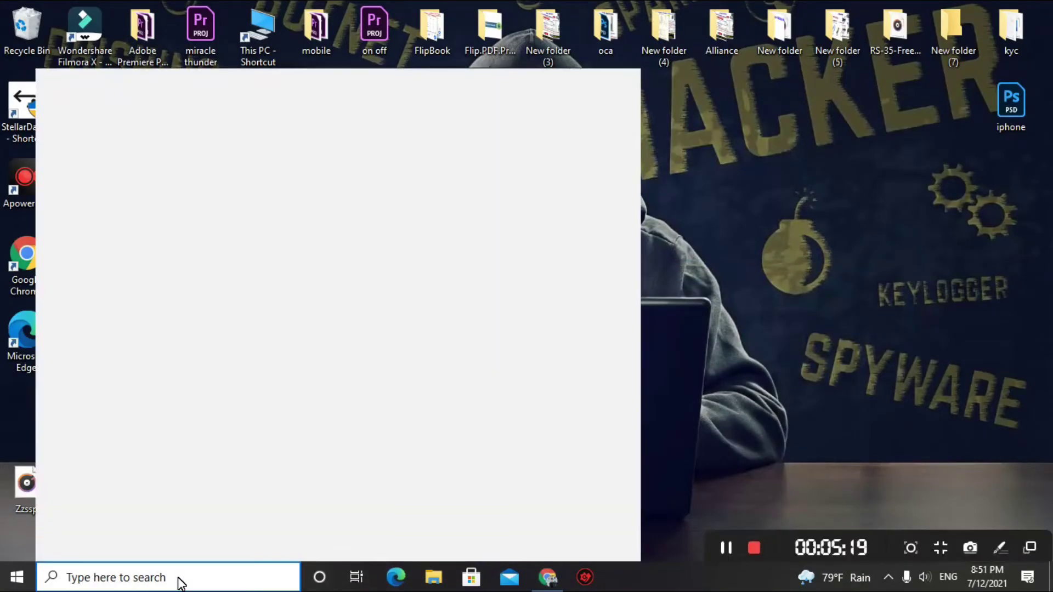
click(186, 573)
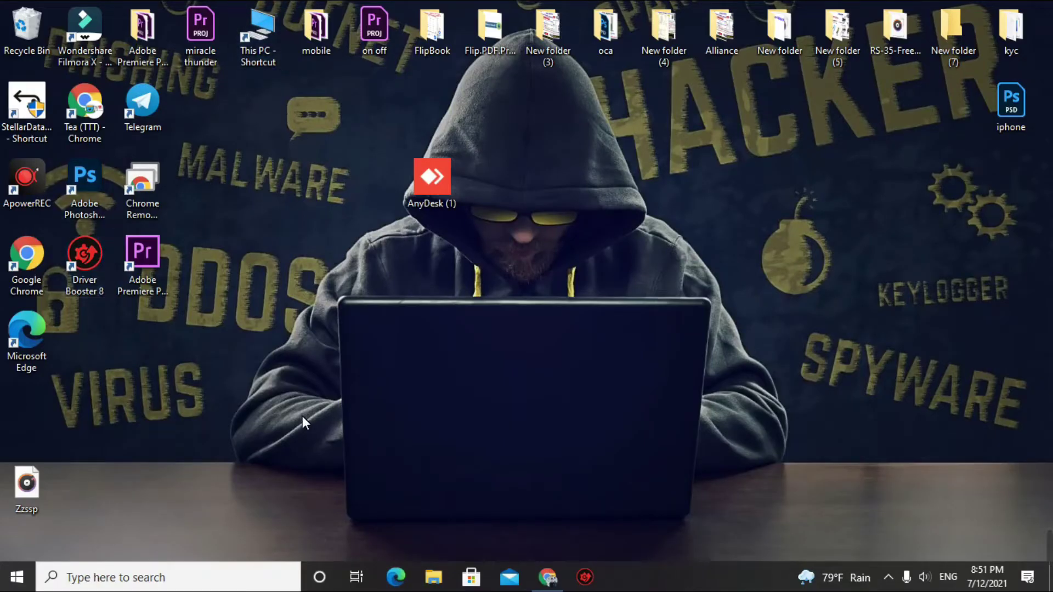
key(super+e)
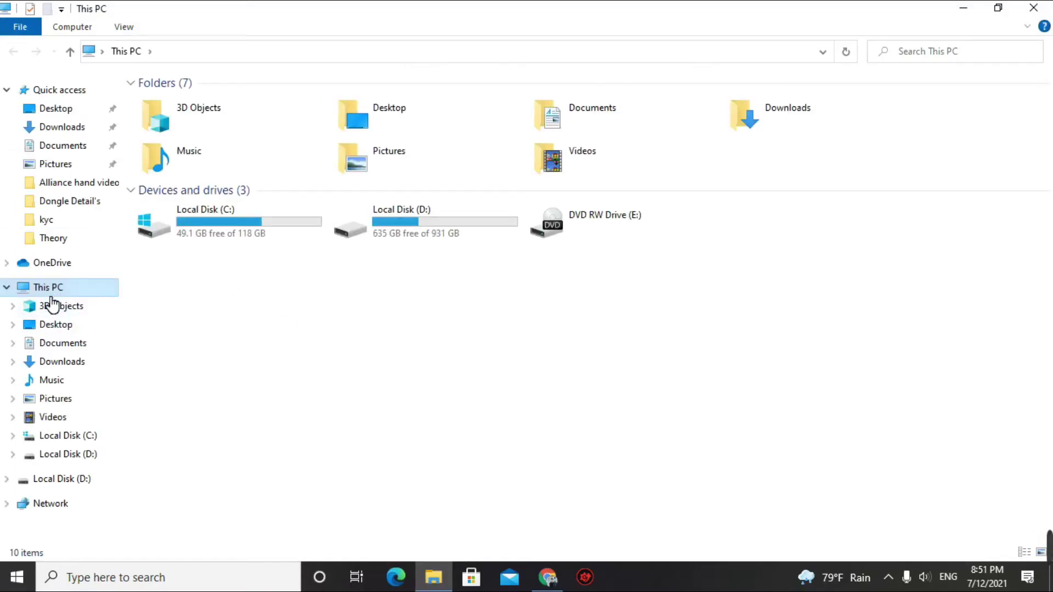
Browse from Local Disk (C:) into the Windows\System32 folder.
double_click(261, 237)
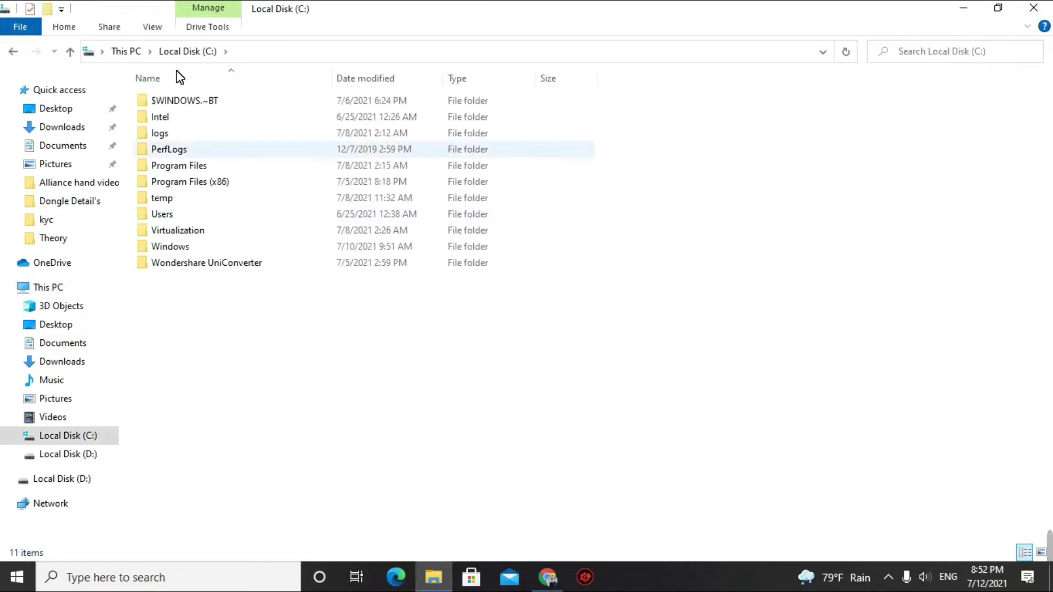
click(193, 251)
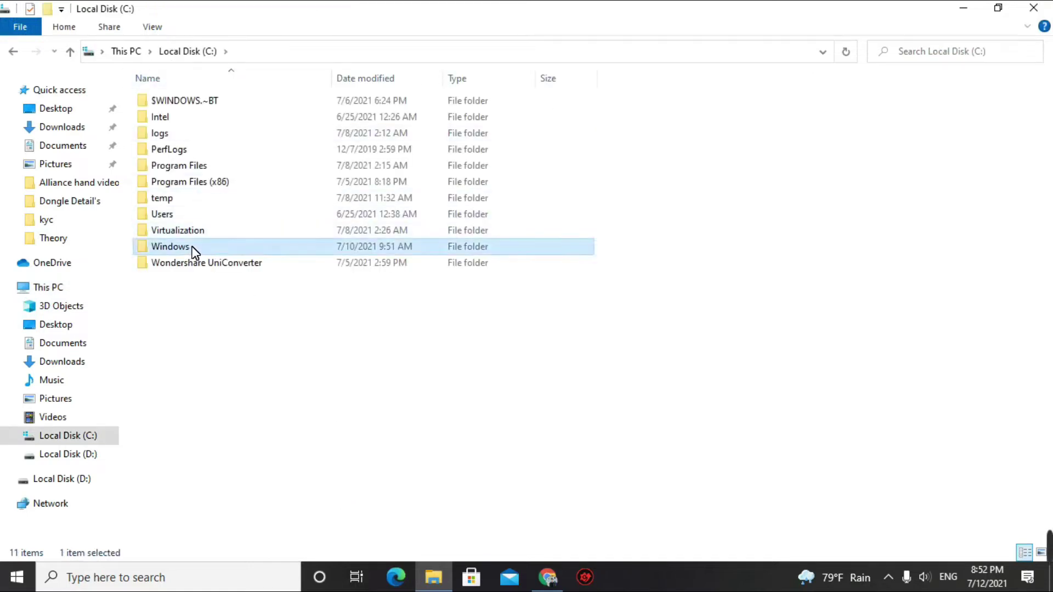
double_click(193, 251)
scroll(192, 146, down, 3)
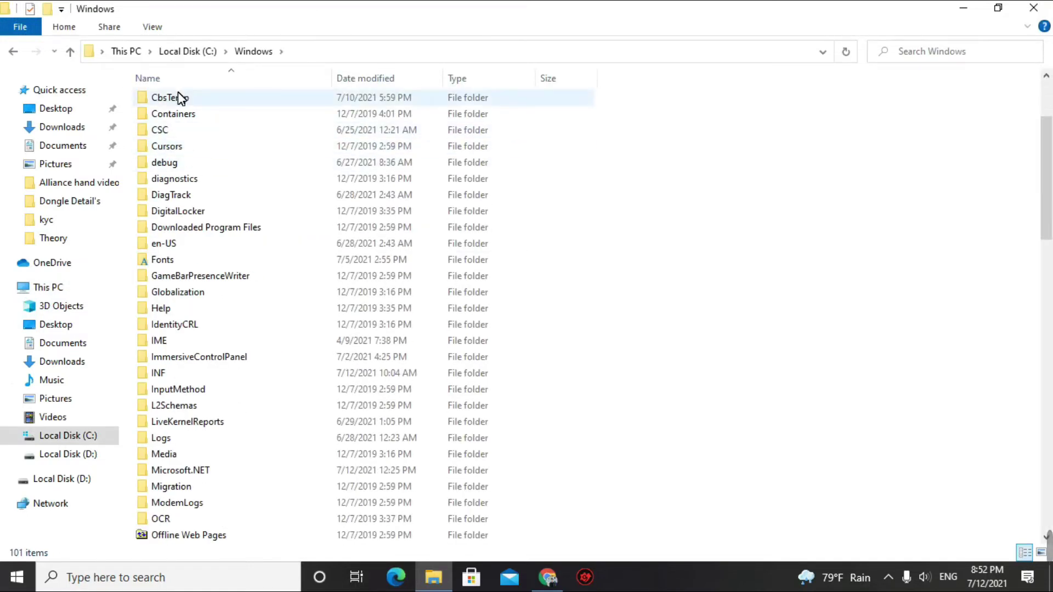
scroll(203, 360, down, 15)
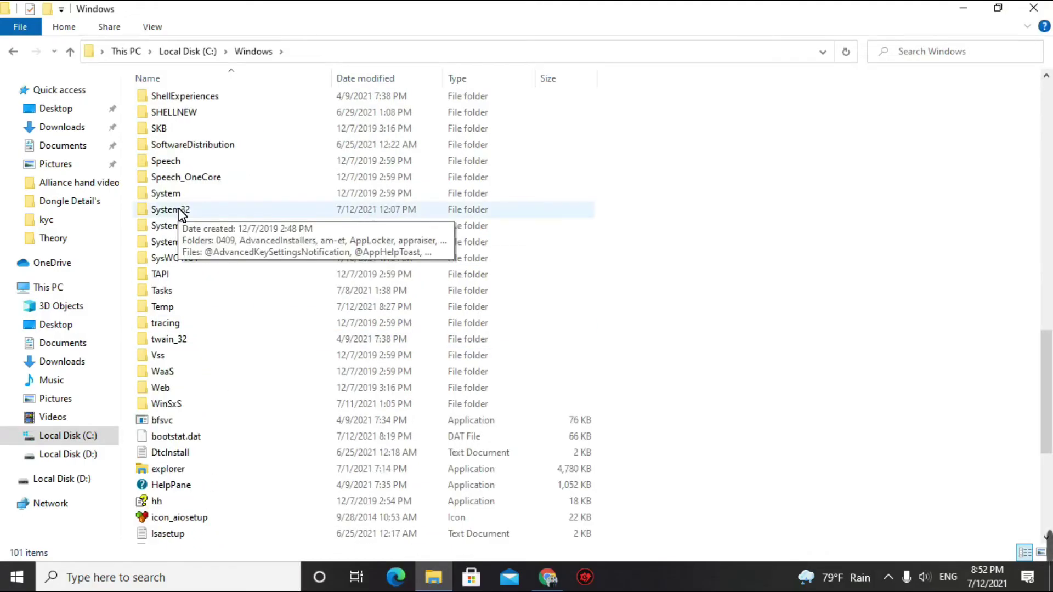
double_click(181, 212)
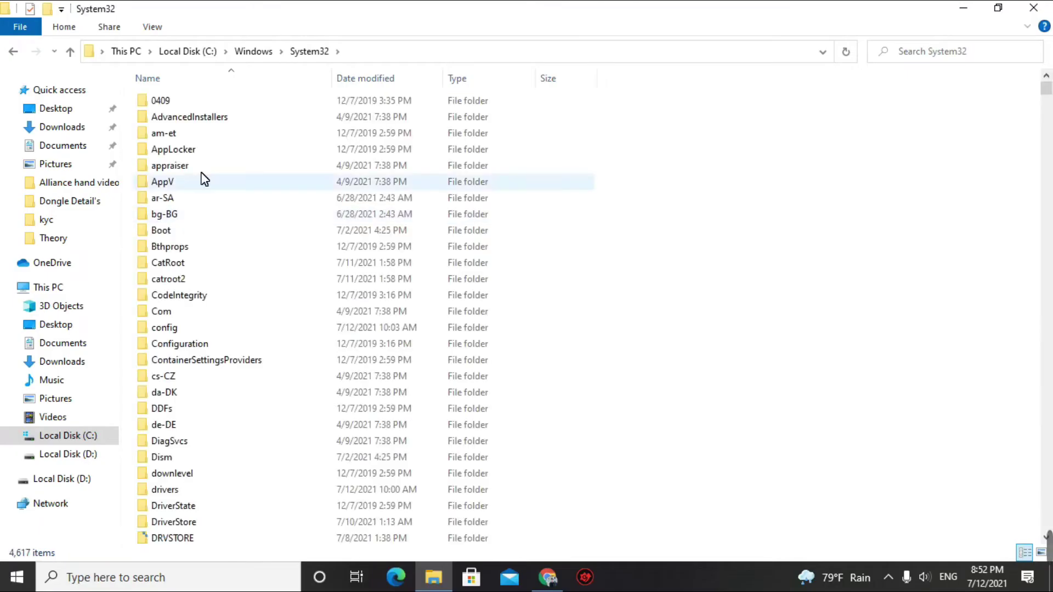
Go into drivers\etc and open the hosts file.
scroll(194, 253, down, 2)
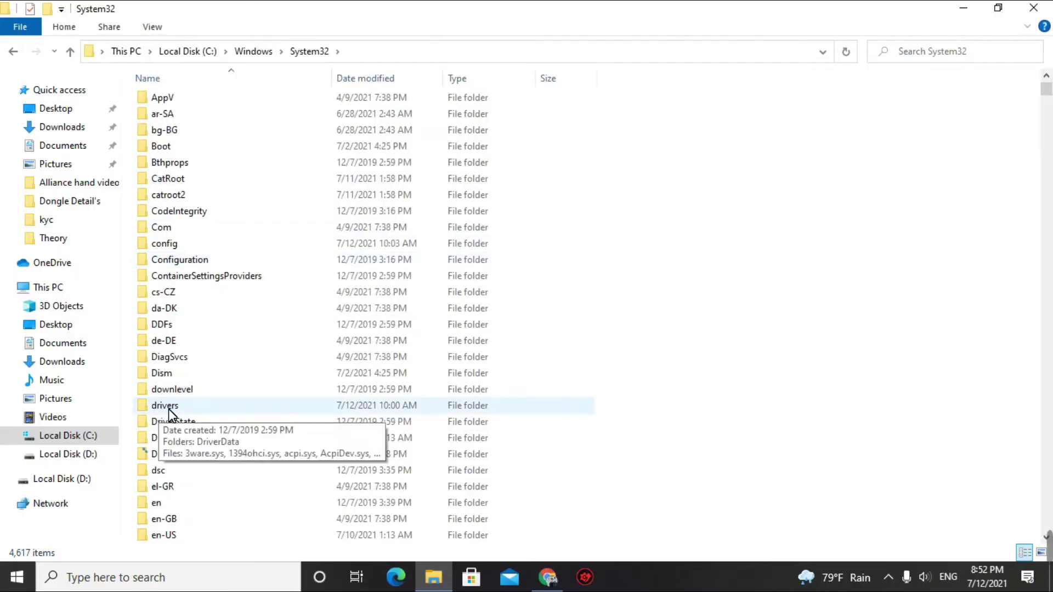
double_click(169, 409)
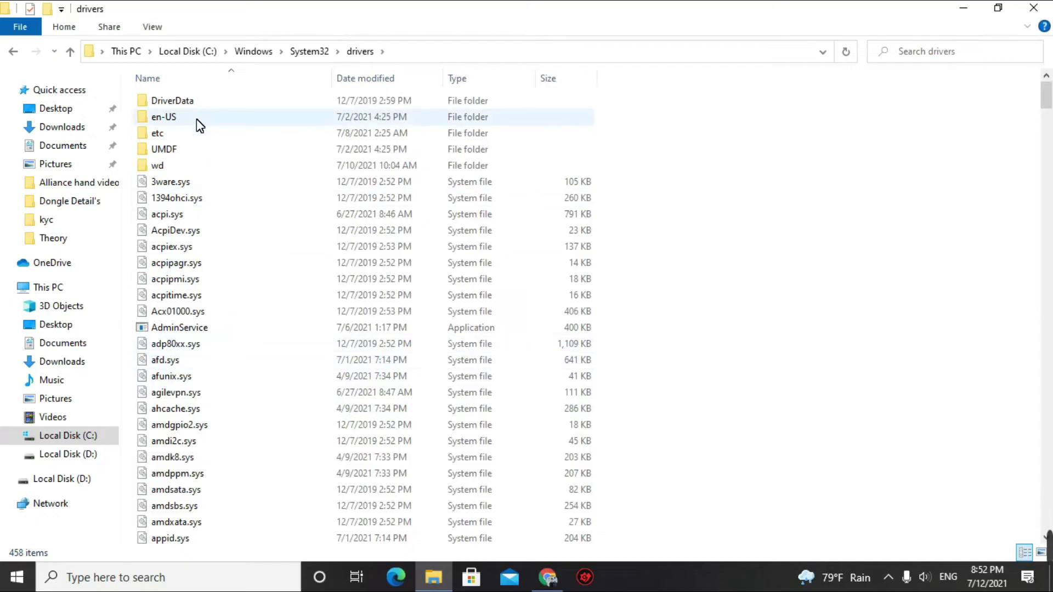
double_click(164, 138)
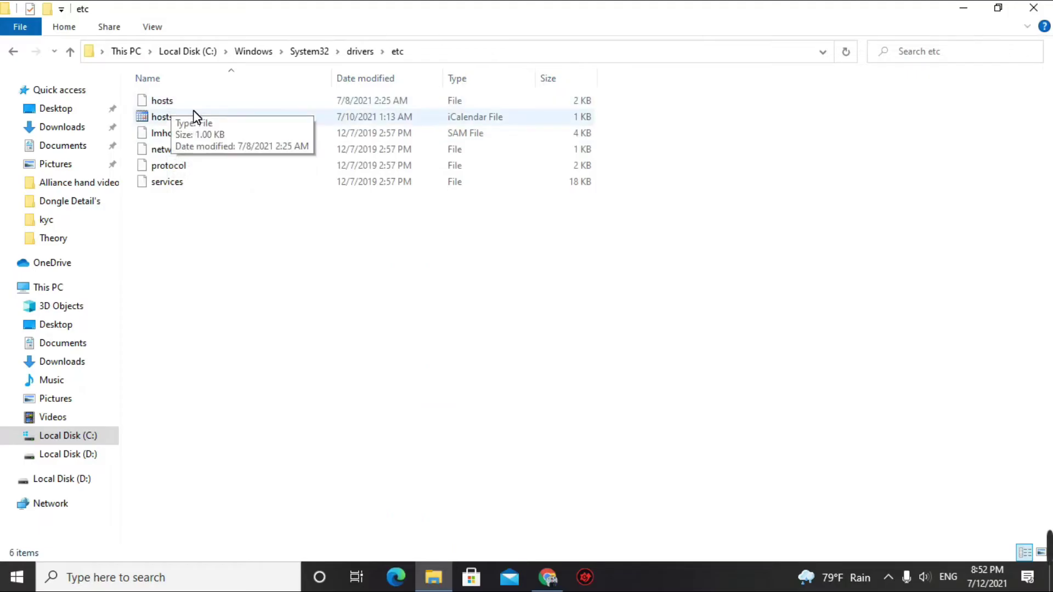
click(181, 105)
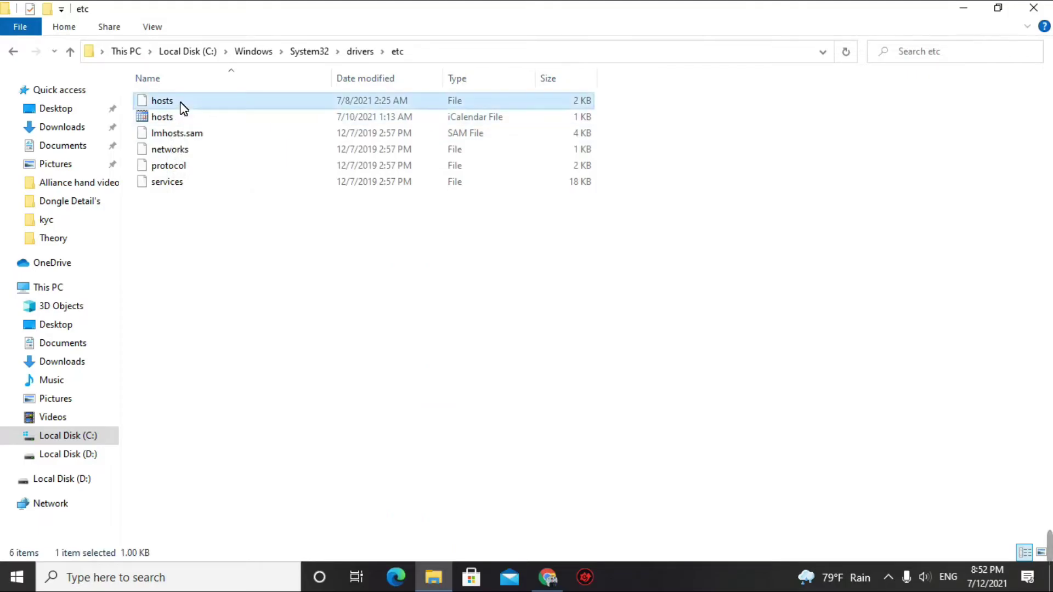
double_click(184, 104)
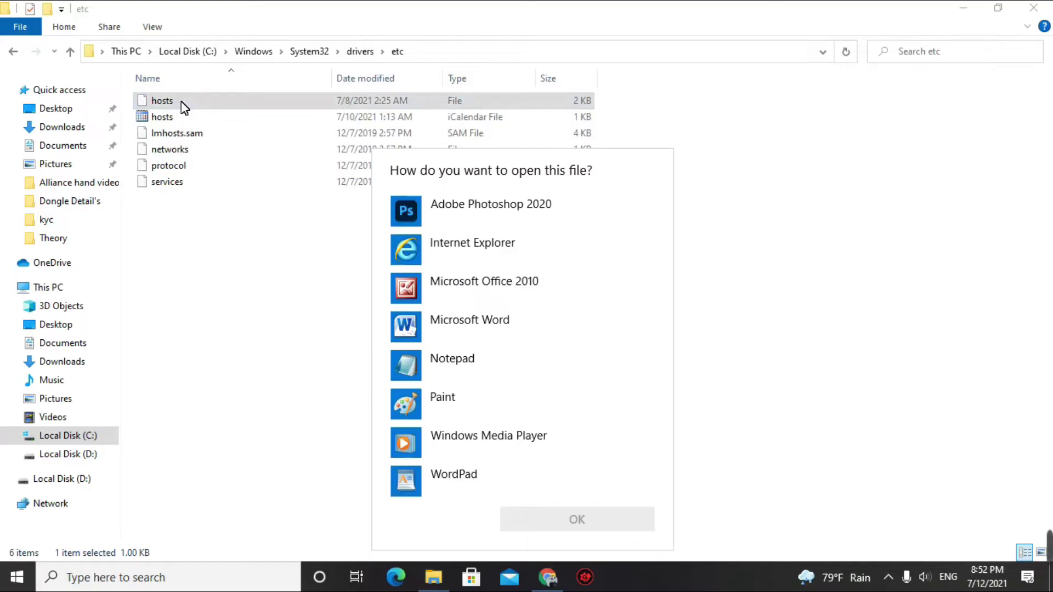
Open the hosts file in Notepad and look over its contents.
click(482, 358)
click(579, 524)
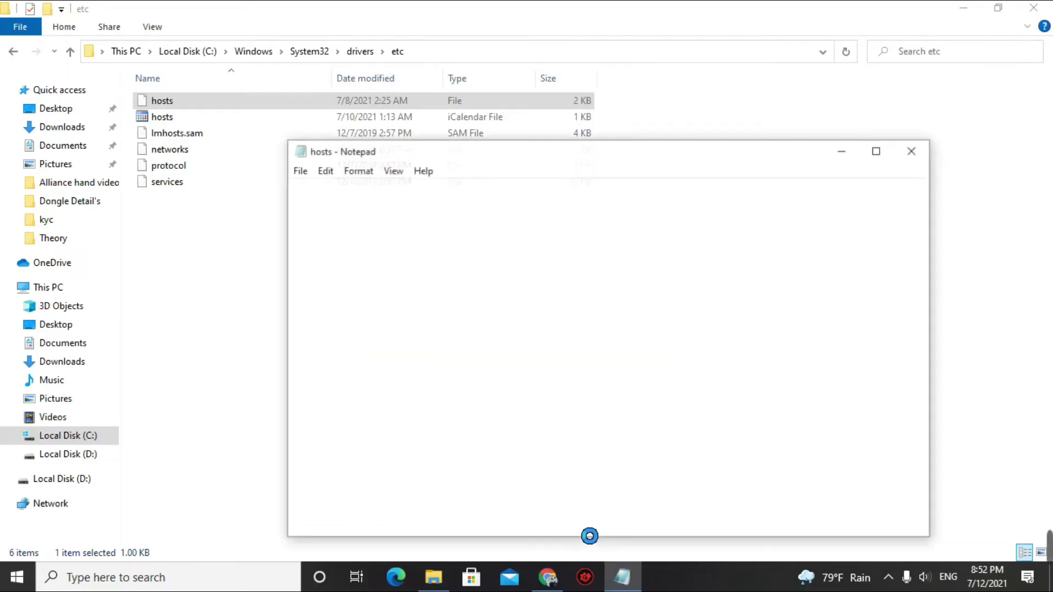
drag(594, 190, 508, 509)
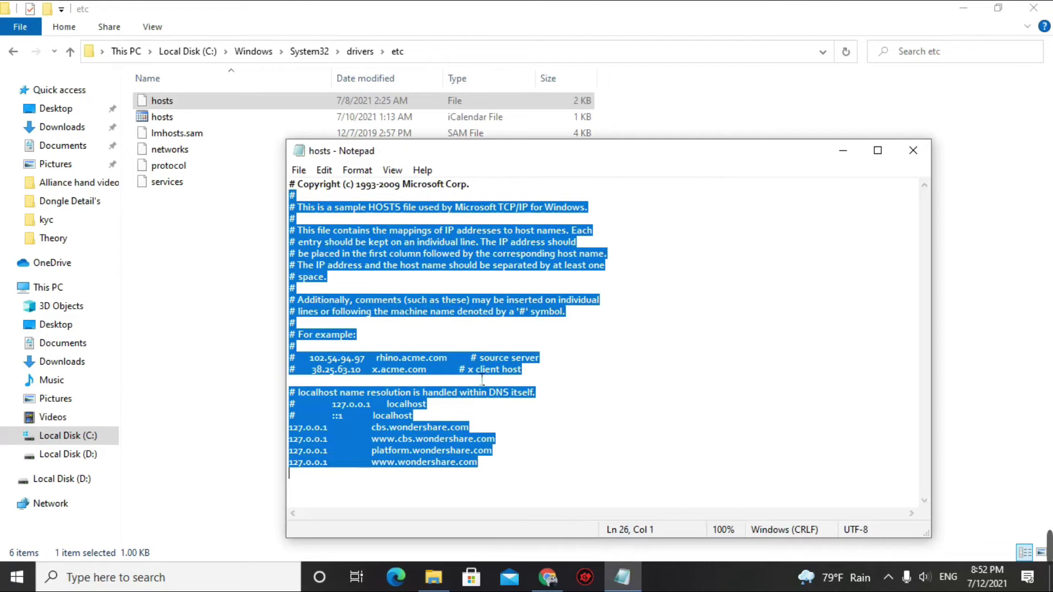
click(718, 349)
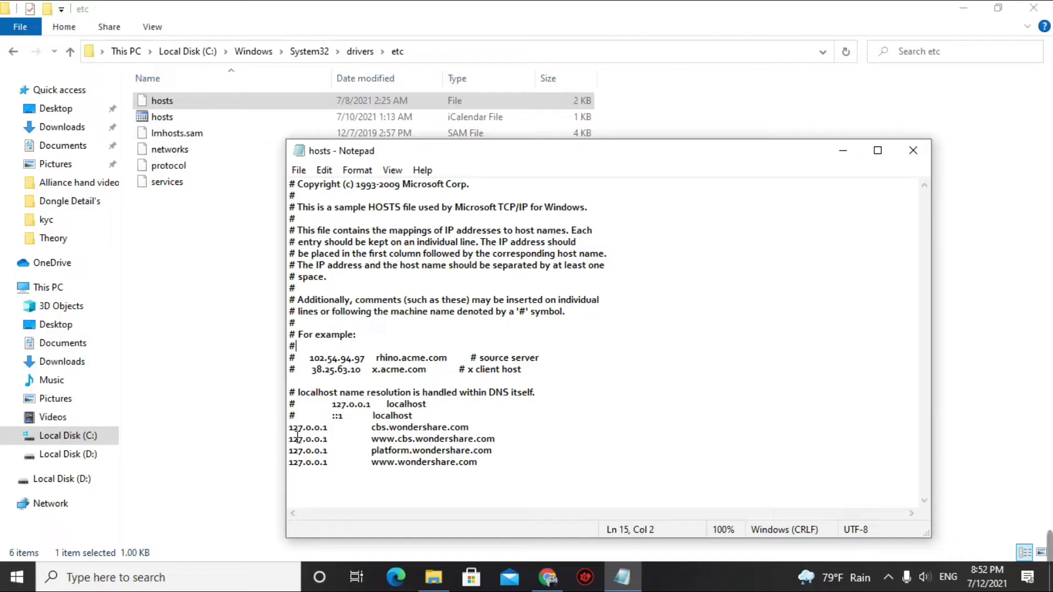
Delete the four 127.0.0.1 wondershare.com lines from hosts.
triple_click(421, 416)
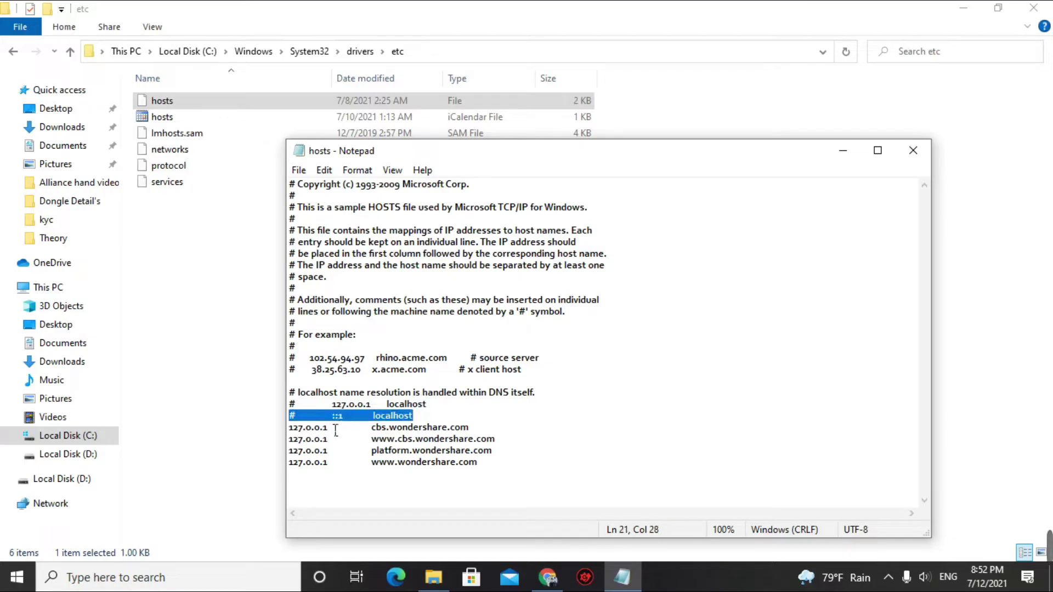
click(405, 431)
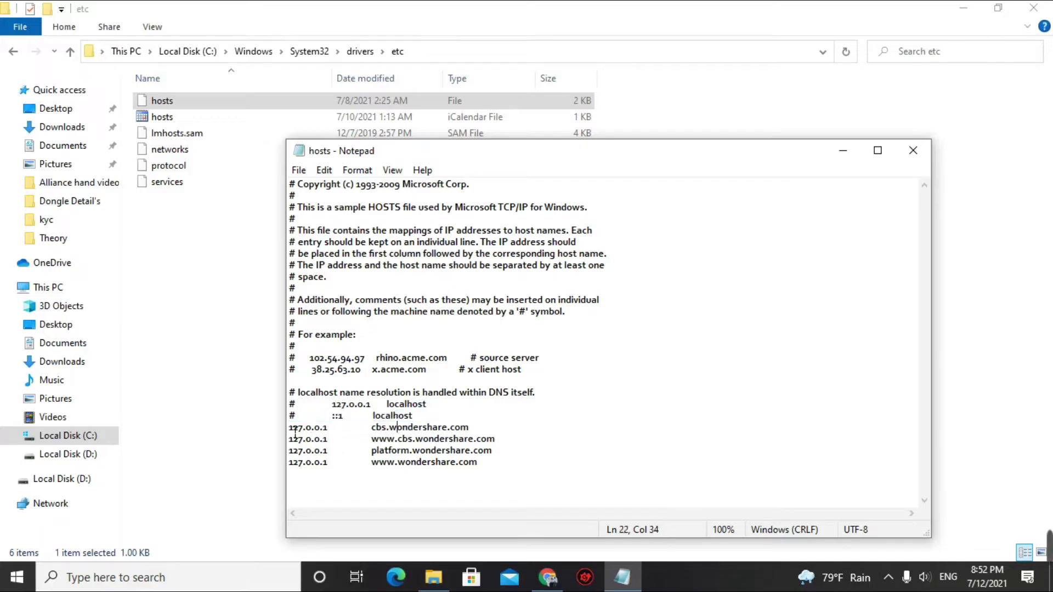
drag(290, 428, 466, 492)
key(Delete)
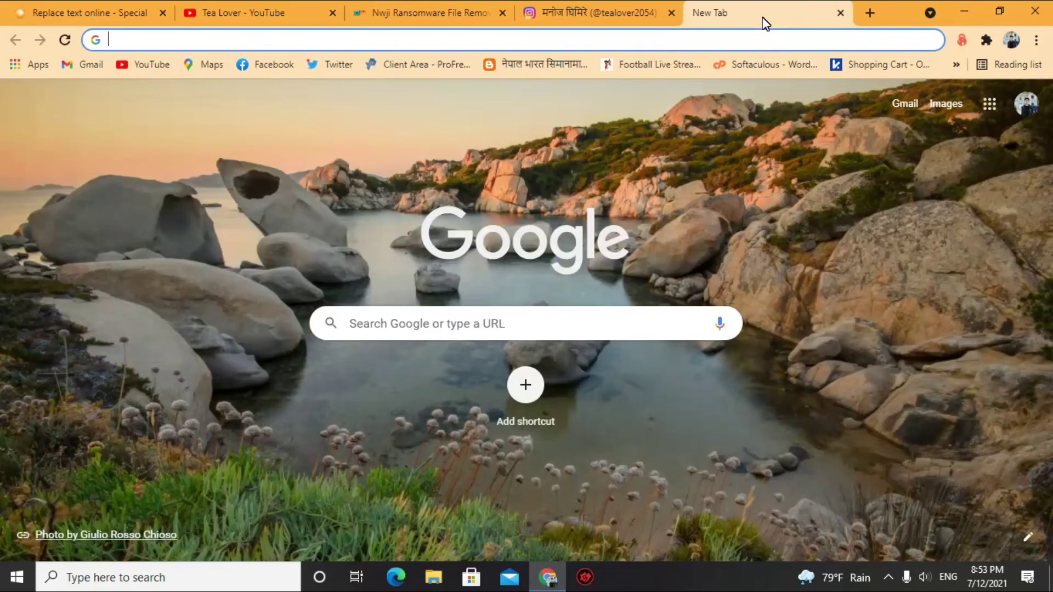
Search Google for 'ransomware remove antivirus' and scroll through the results.
text(ra)
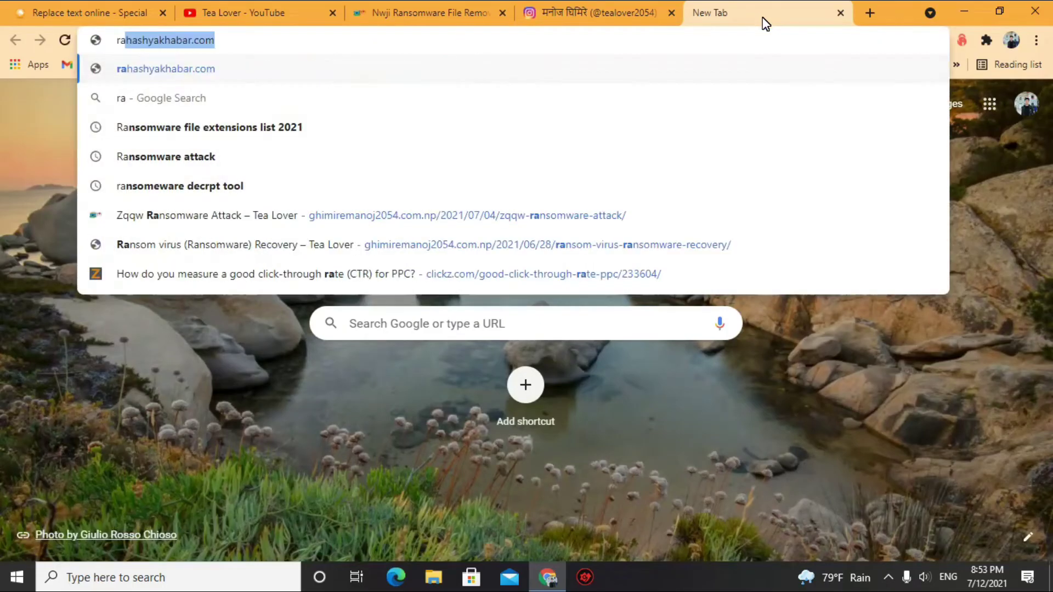
text(nsomware remove)
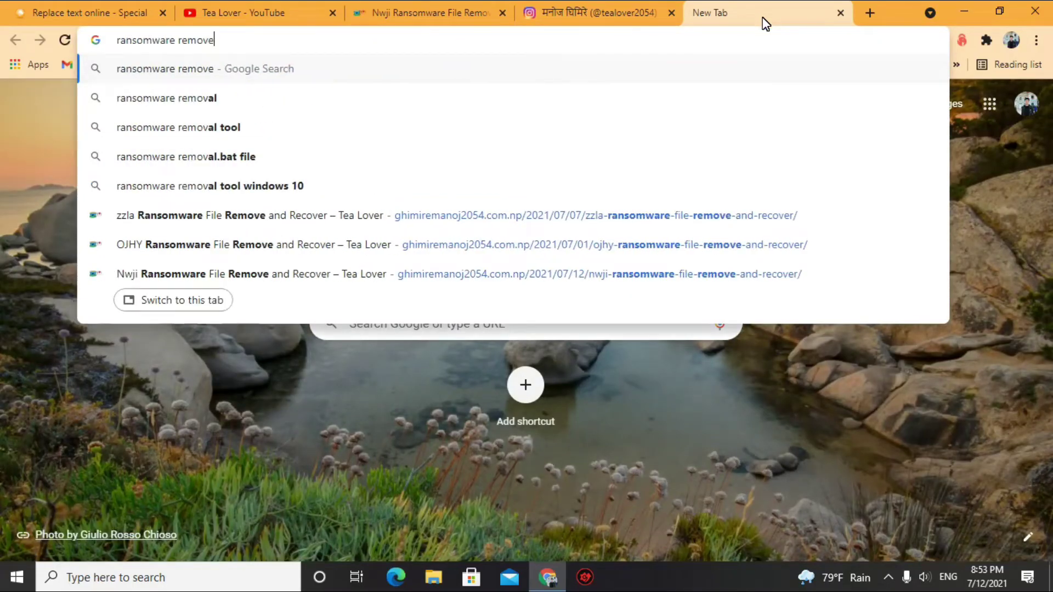
text( antiviru)
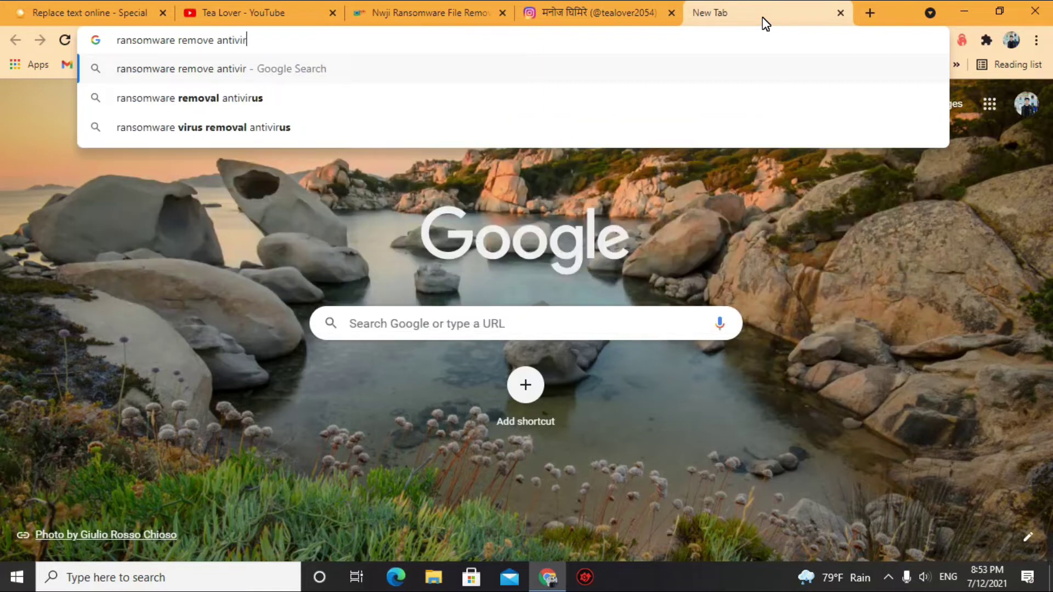
text(s)
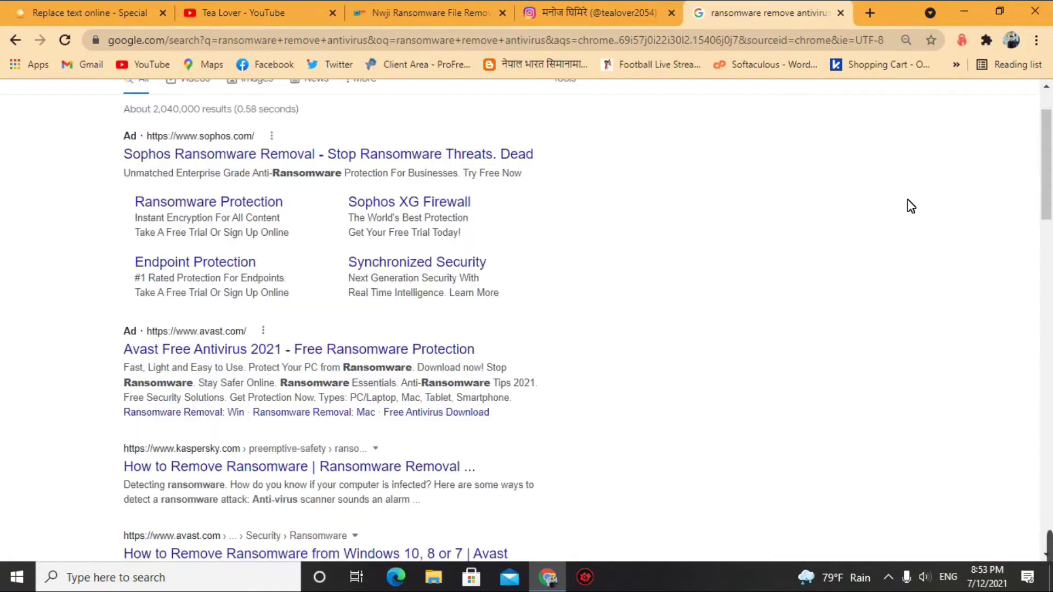
scroll(206, 309, down, 2)
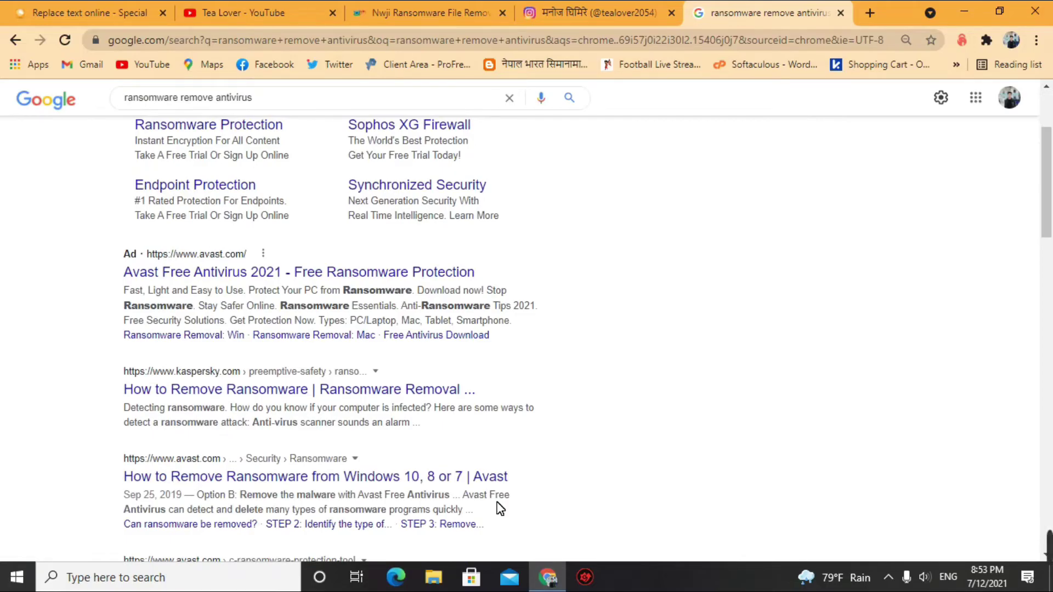
scroll(893, 348, down, 4)
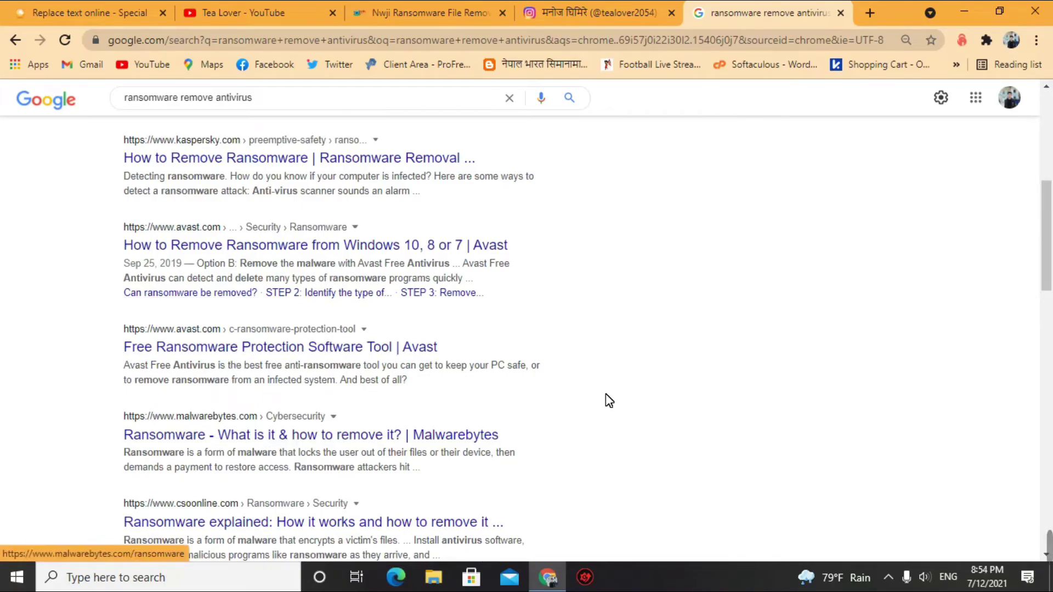
scroll(607, 399, down, 3)
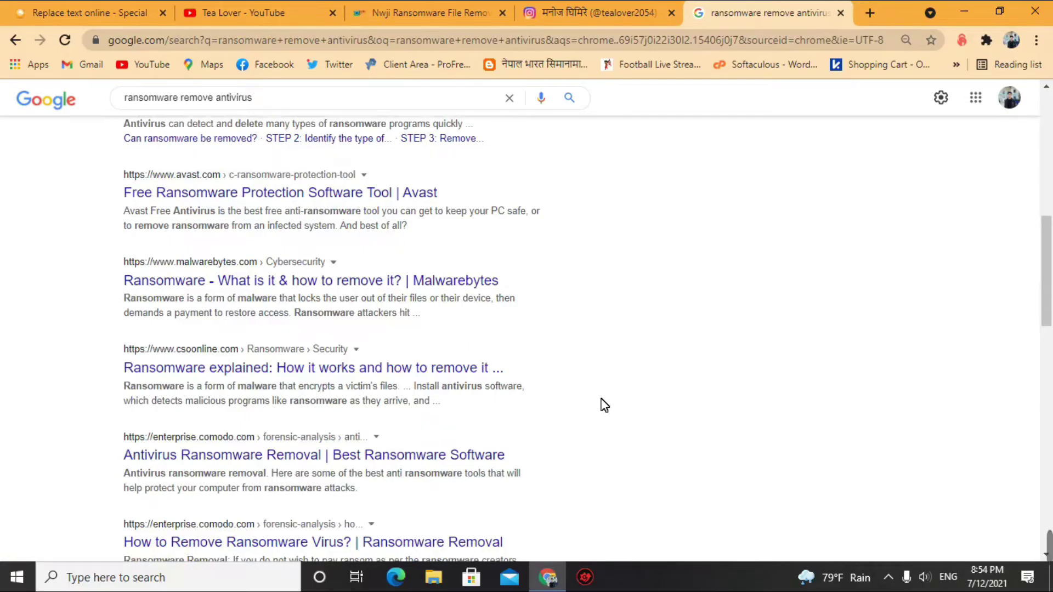
scroll(589, 383, up, 2)
Highlight the Avast search result, deselect it, and close the antivirus search tab.
drag(69, 221, 263, 285)
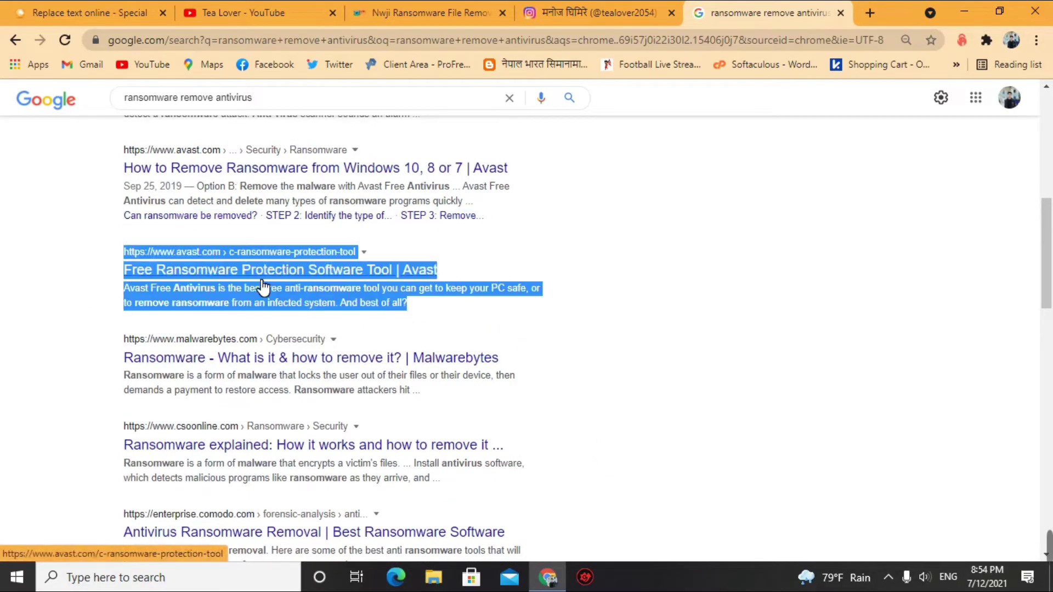
click(822, 335)
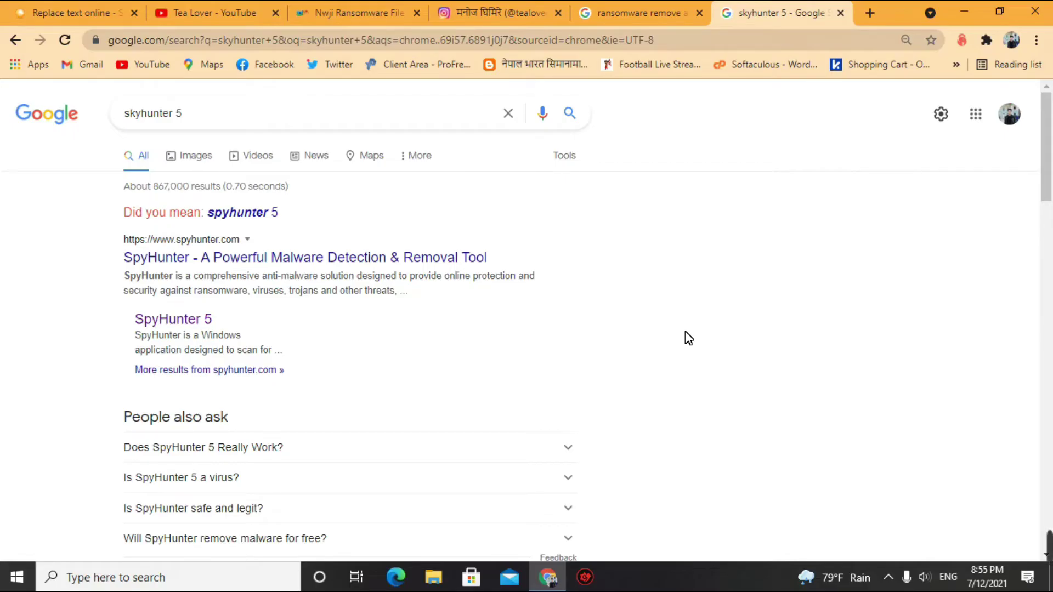
click(699, 13)
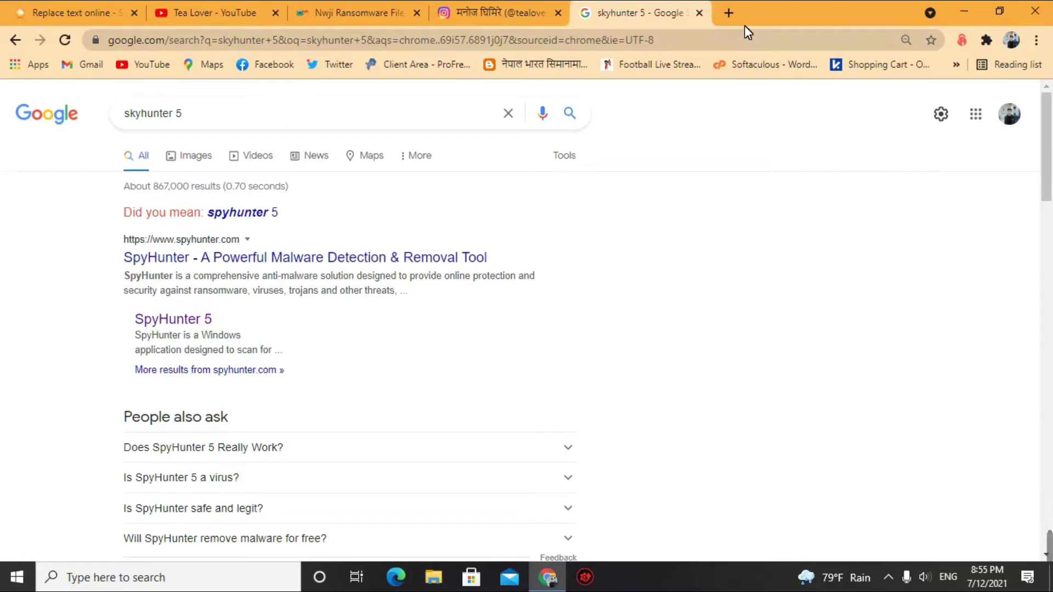
Close the skyhunter 5 search tab and scroll through the Nwji Ransomware article.
click(699, 13)
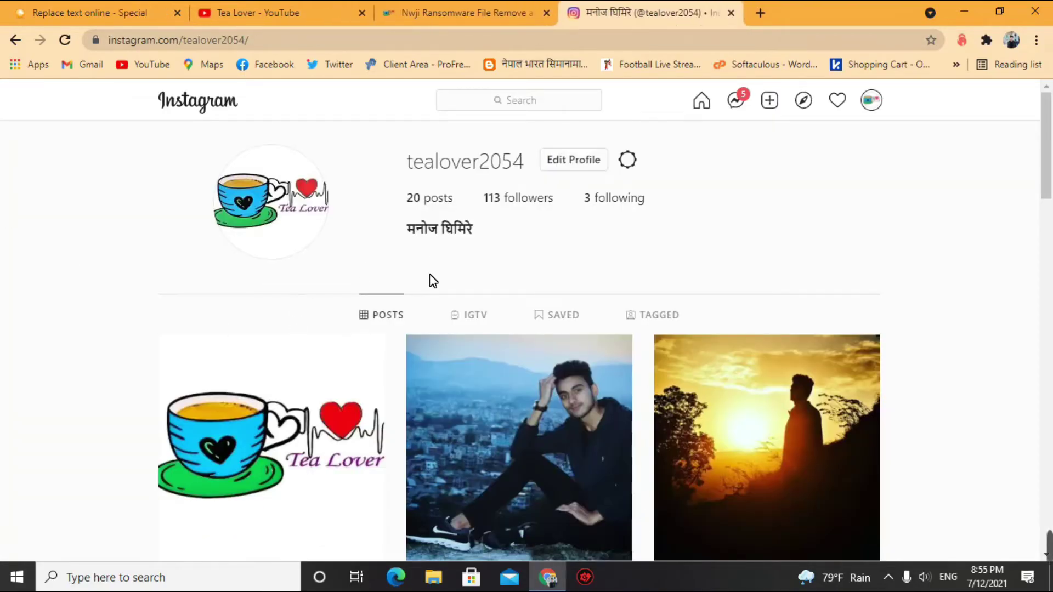
click(473, 13)
scroll(364, 301, down, 6)
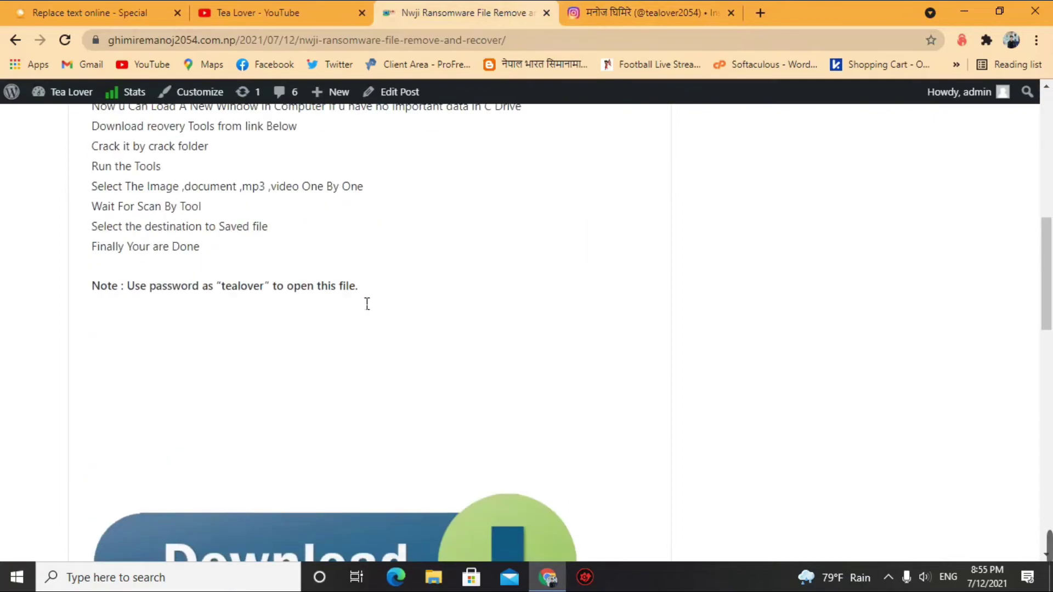
scroll(314, 363, up, 1)
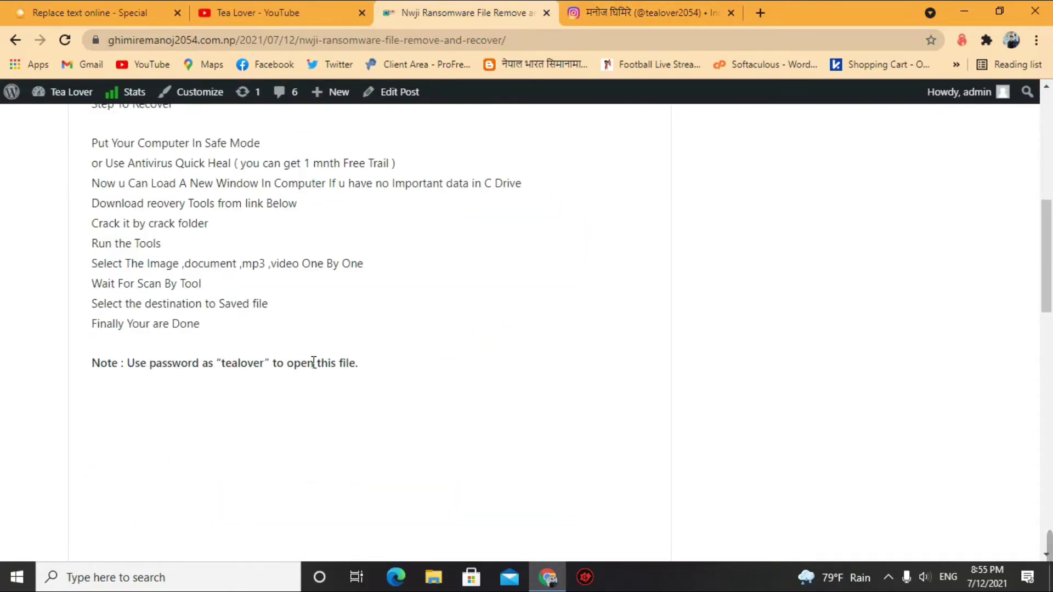
scroll(313, 364, up, 6)
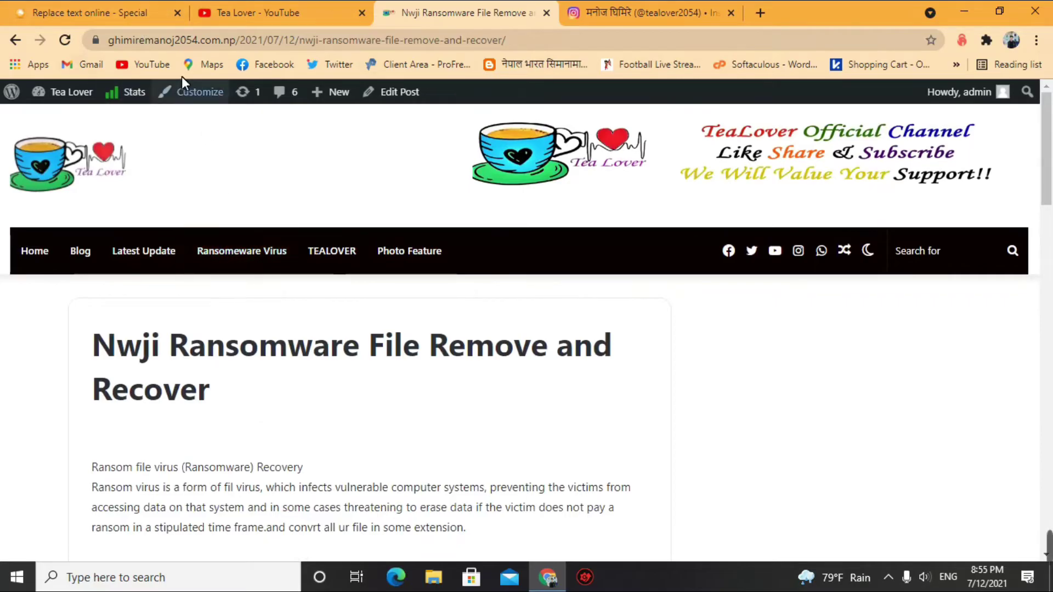
scroll(416, 285, down, 12)
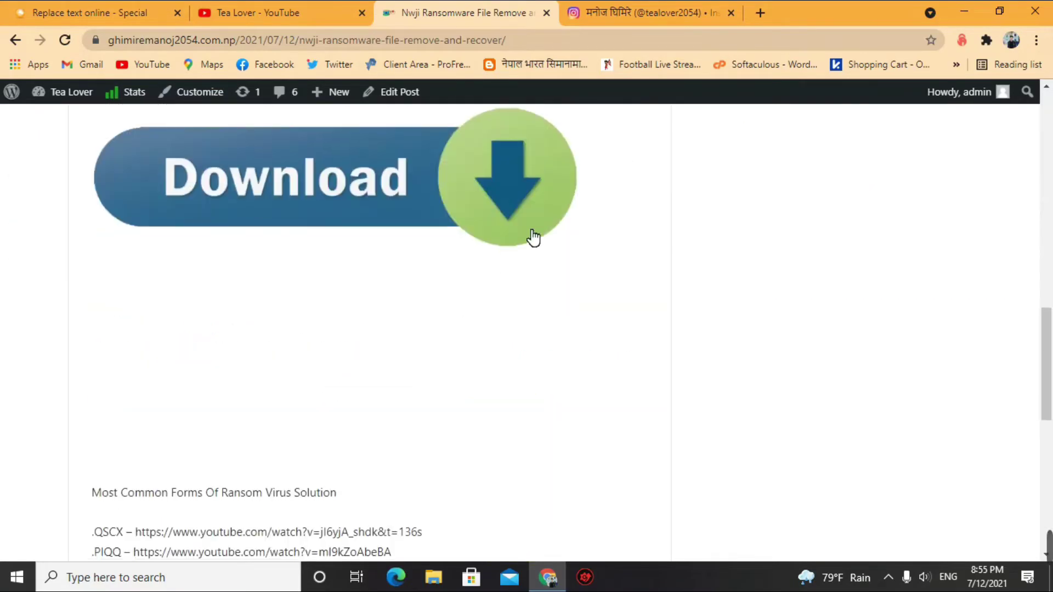
scroll(377, 239, up, 3)
Follow the article's Download link to the Google Drive file, then go back.
click(435, 333)
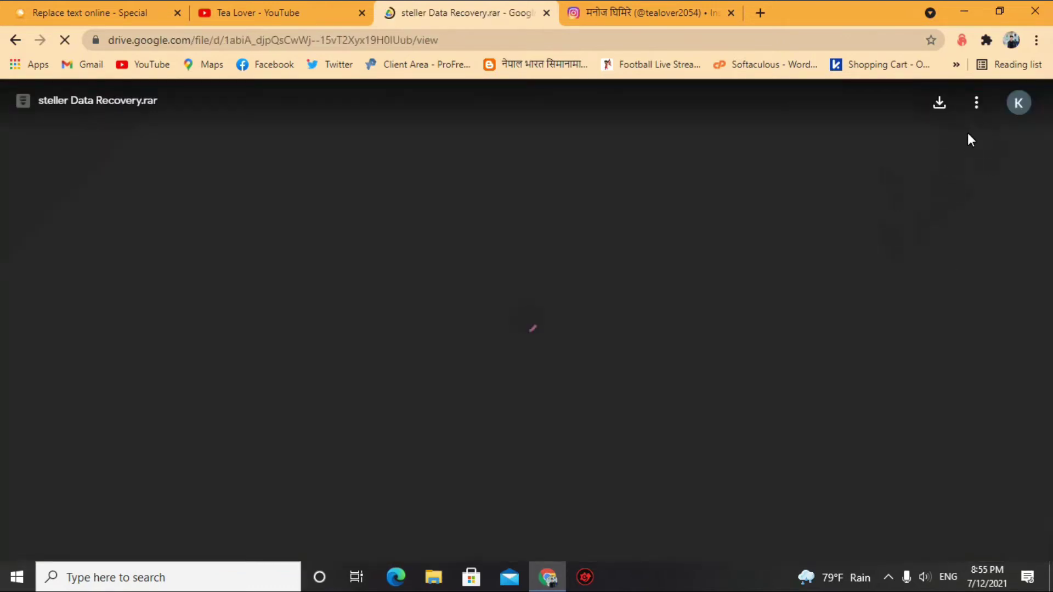
click(977, 103)
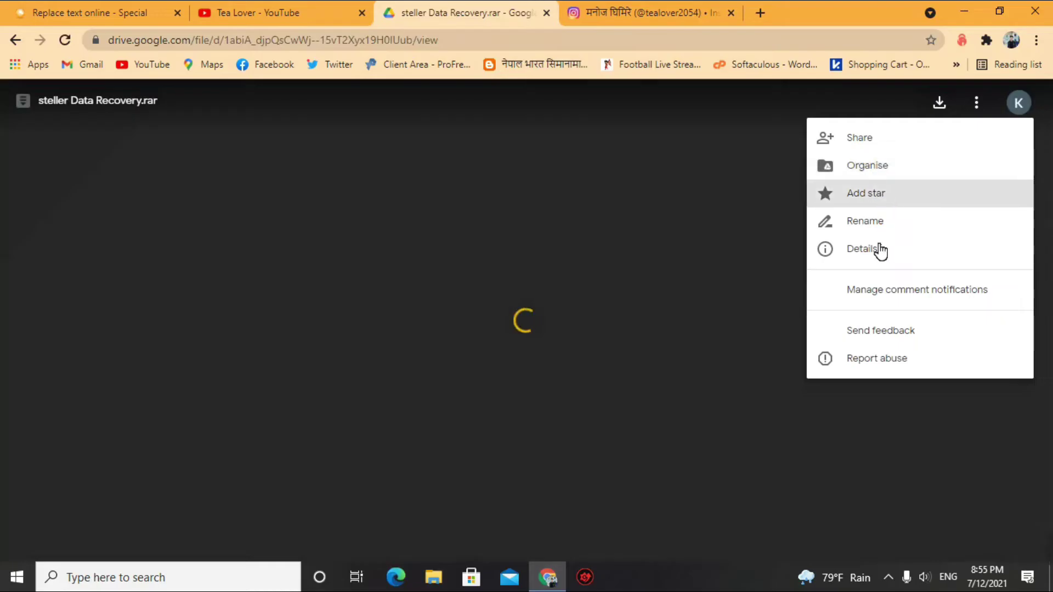
click(14, 41)
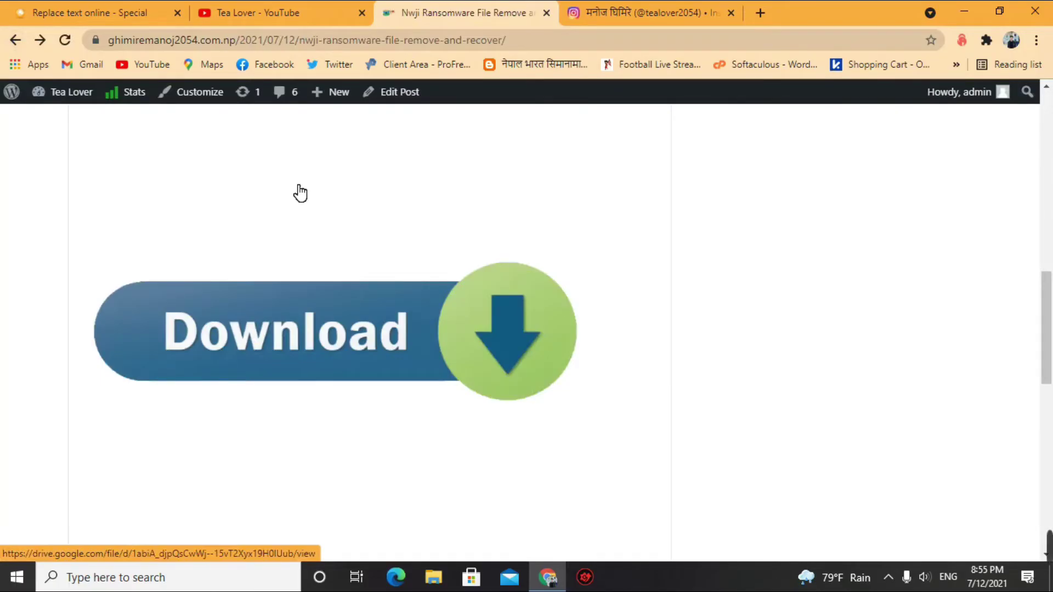
Review the recovery steps and archive password note, deselect, and minimize Chrome.
scroll(263, 223, down, 5)
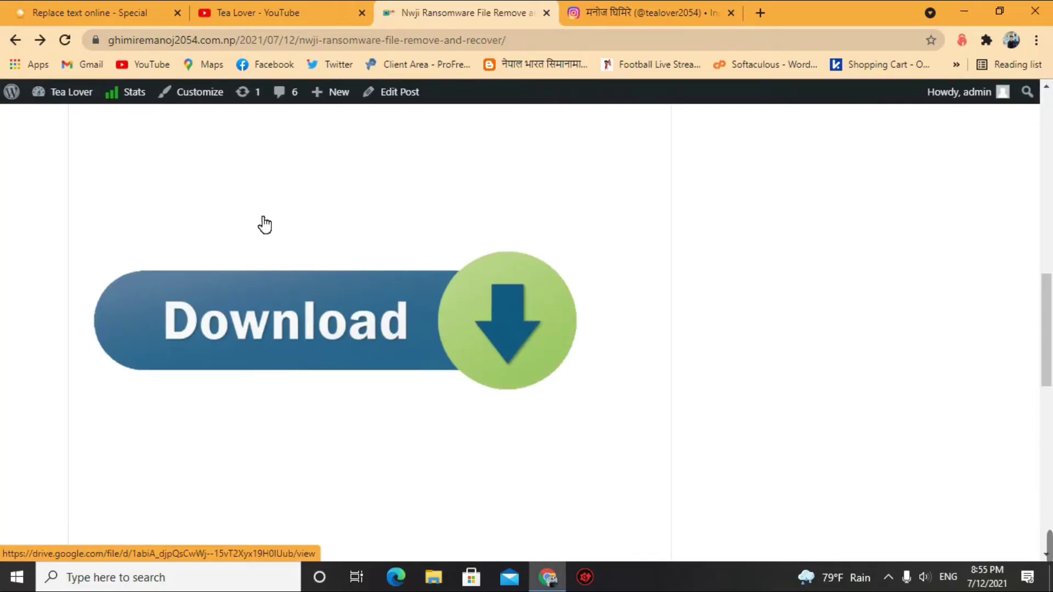
scroll(258, 345, up, 6)
scroll(275, 337, up, 5)
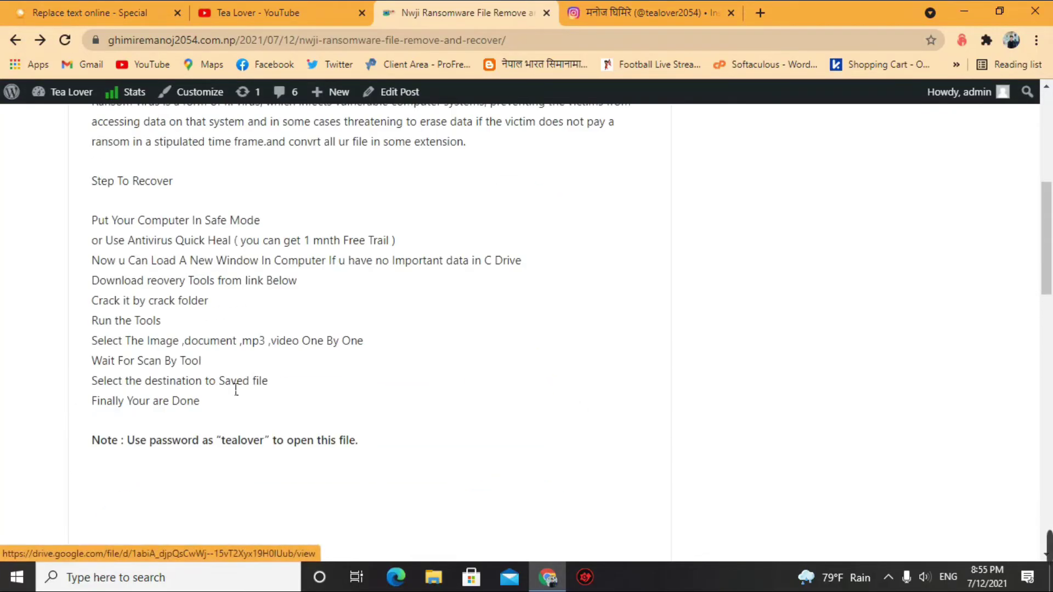
drag(217, 447, 283, 453)
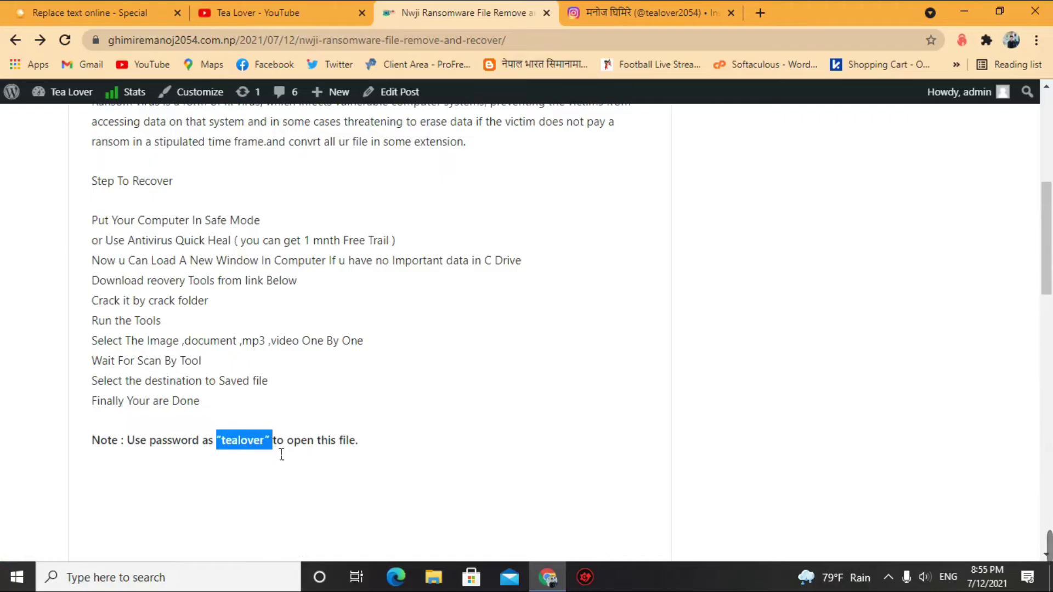
click(265, 450)
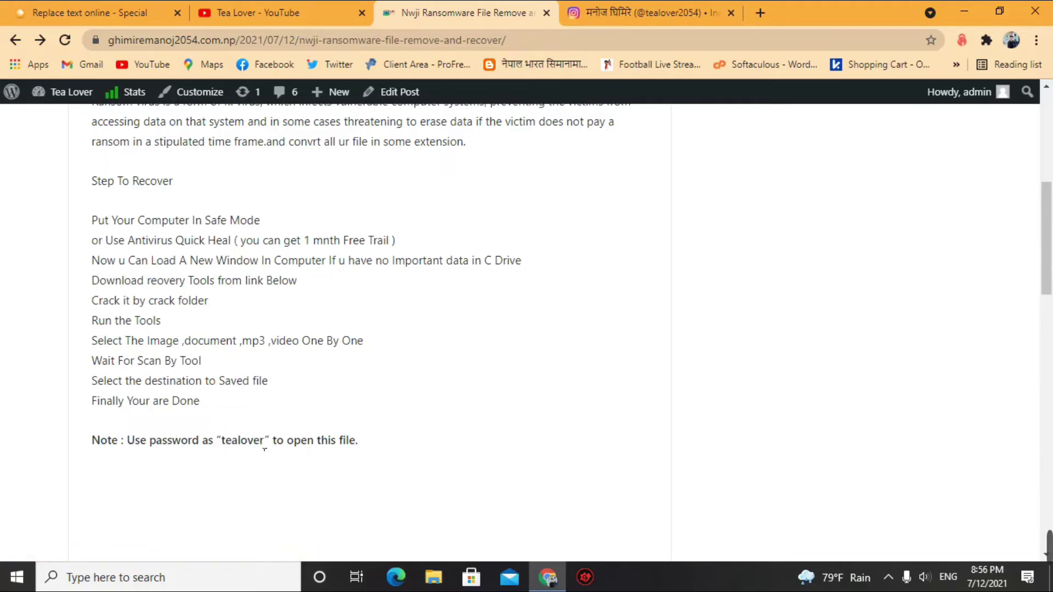
click(965, 11)
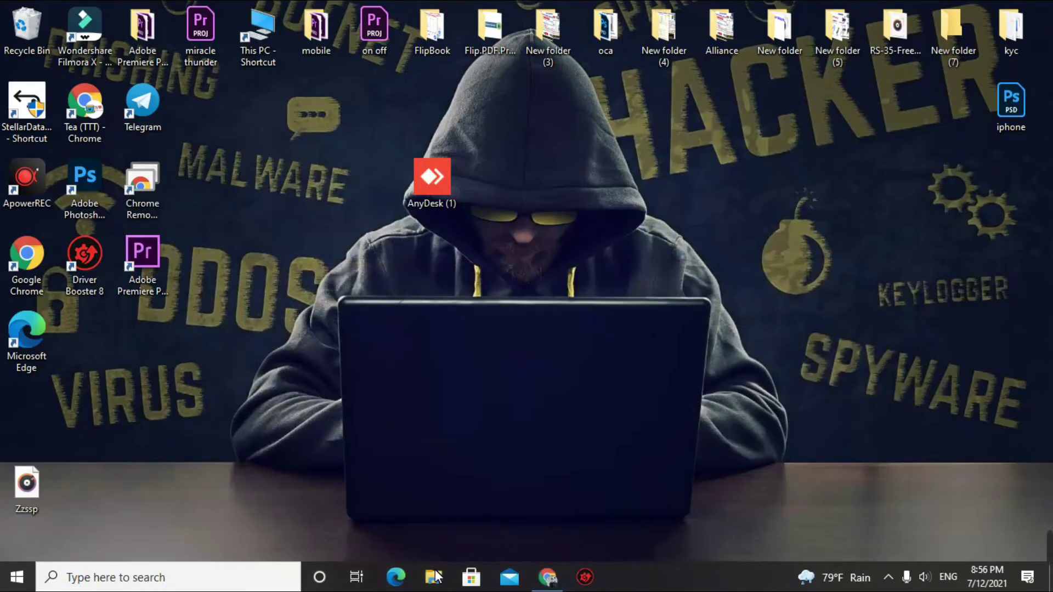
Open Downloads > steller Data Recovery > Stellar_Data_Recovery_Professional_9.0.0.5 in File Explorer.
click(433, 577)
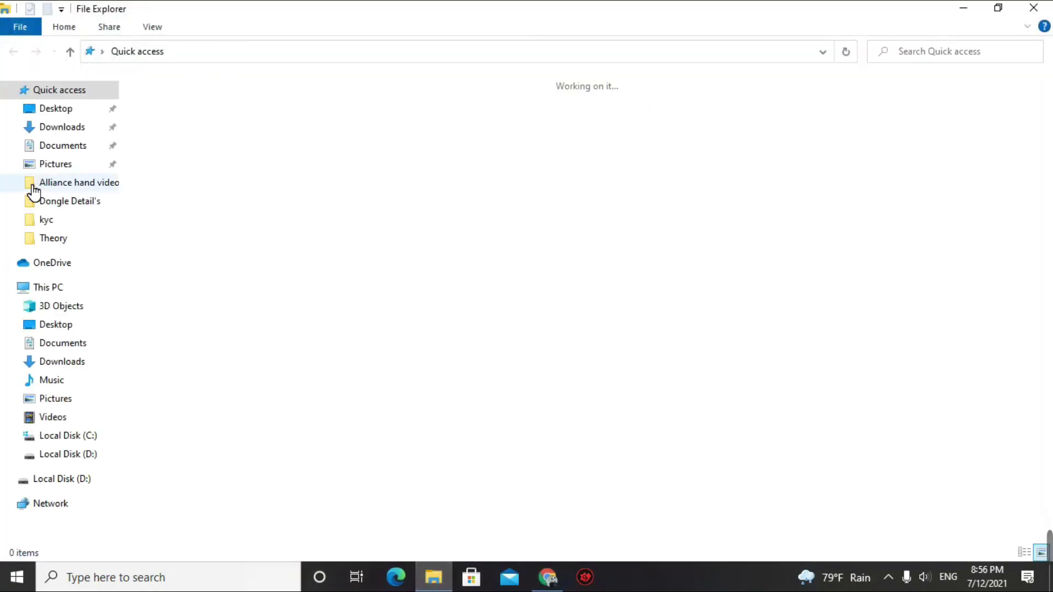
click(54, 127)
double_click(197, 403)
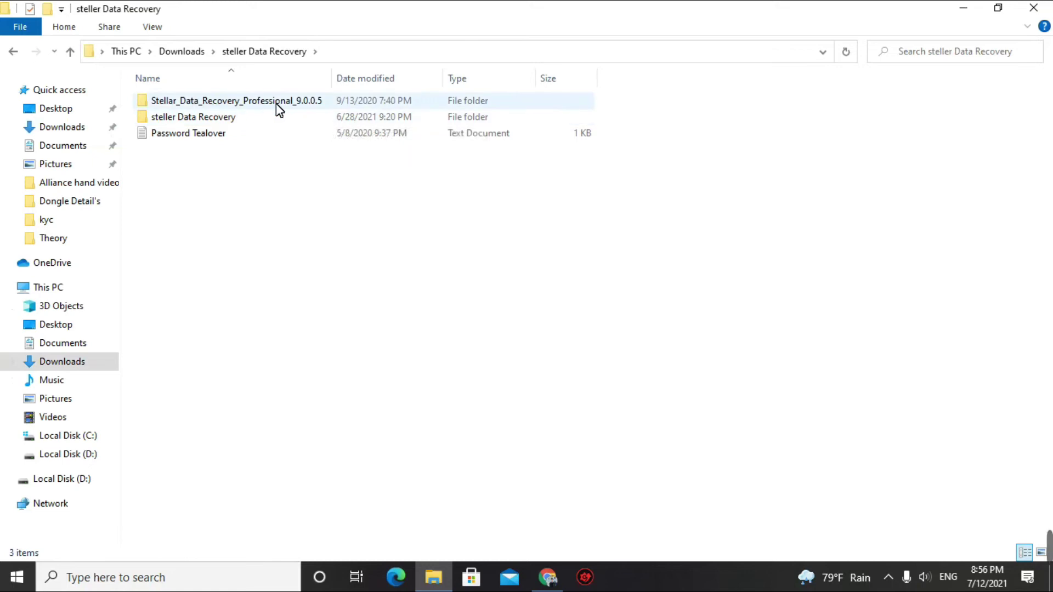
double_click(323, 102)
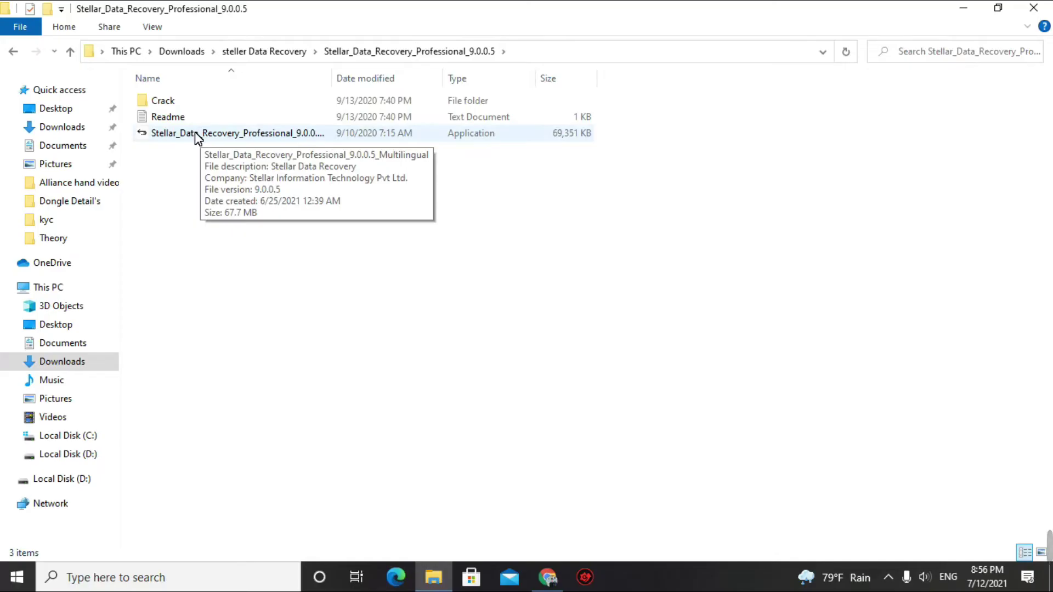
Shrink the Explorer window and move the StellarDataRecovery shortcut beside Edge.
drag(282, 17, 534, 84)
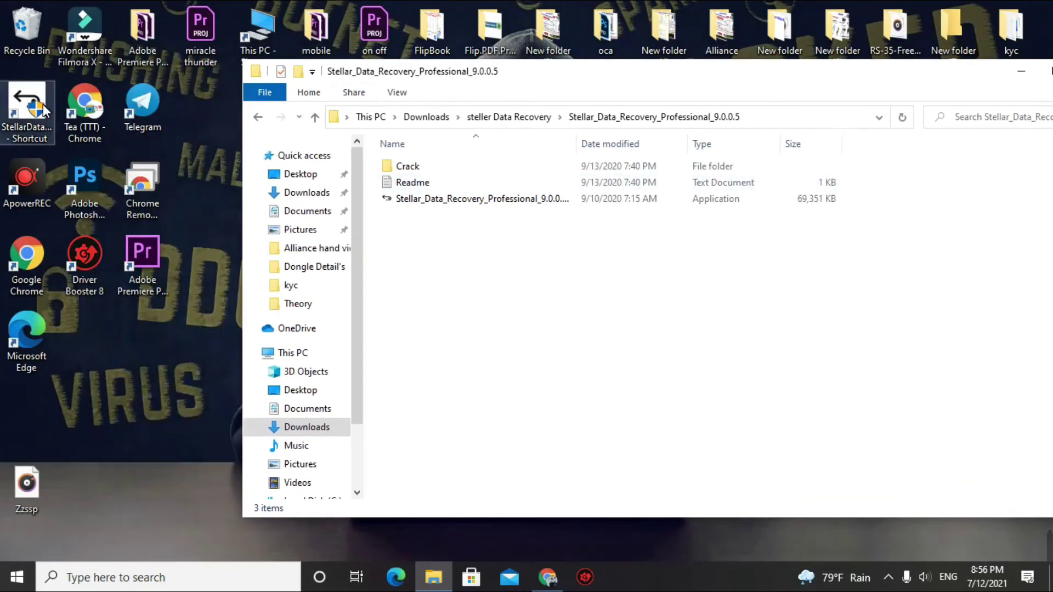
drag(44, 110, 102, 336)
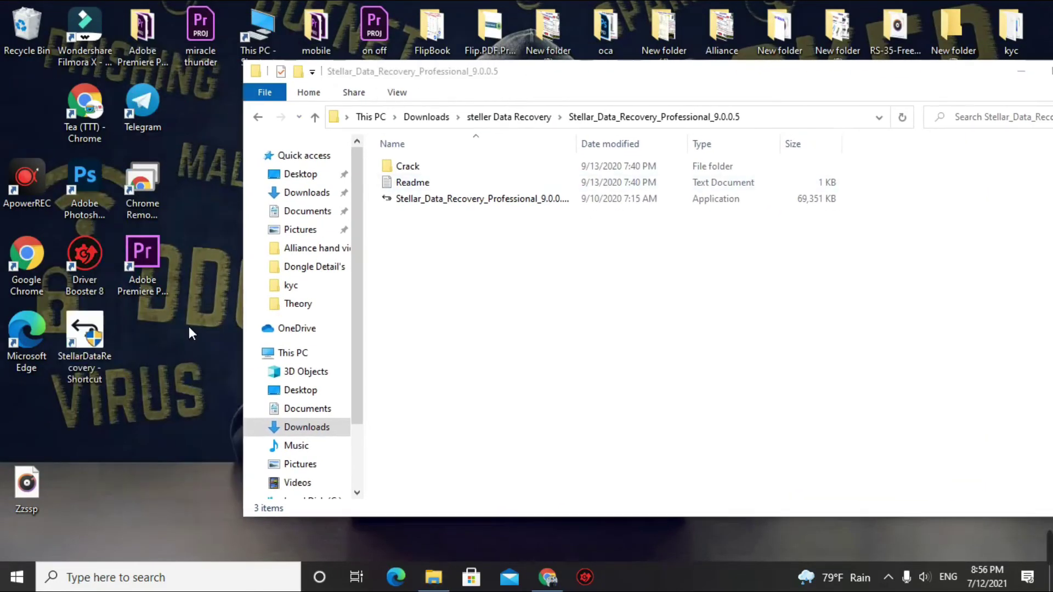
right_click(97, 354)
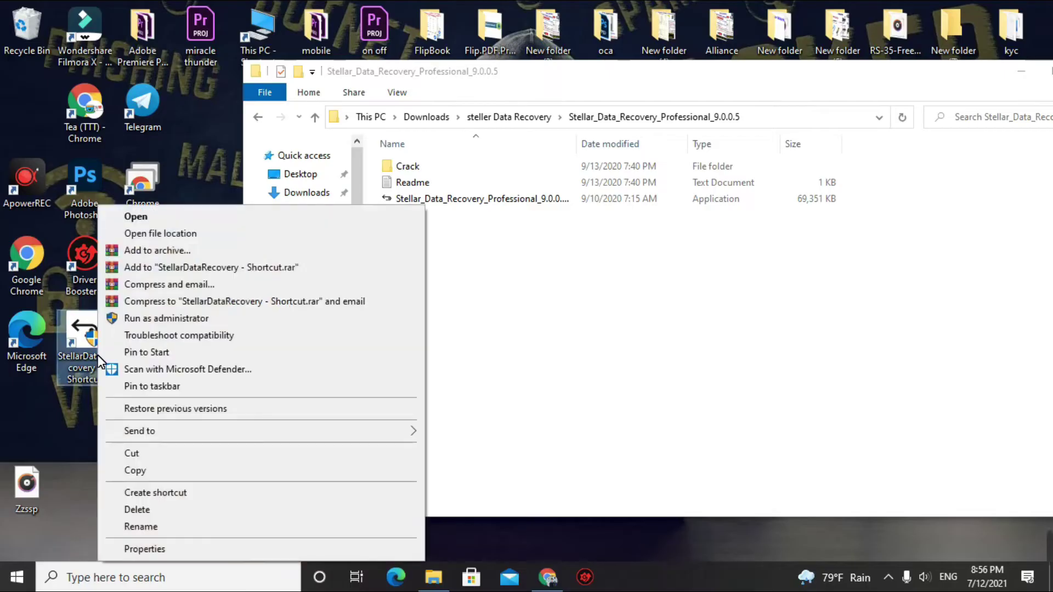
Open the shortcut's installed DR folder, then select StellarDataRecovery in the download's Crack\x64\DR.
click(148, 234)
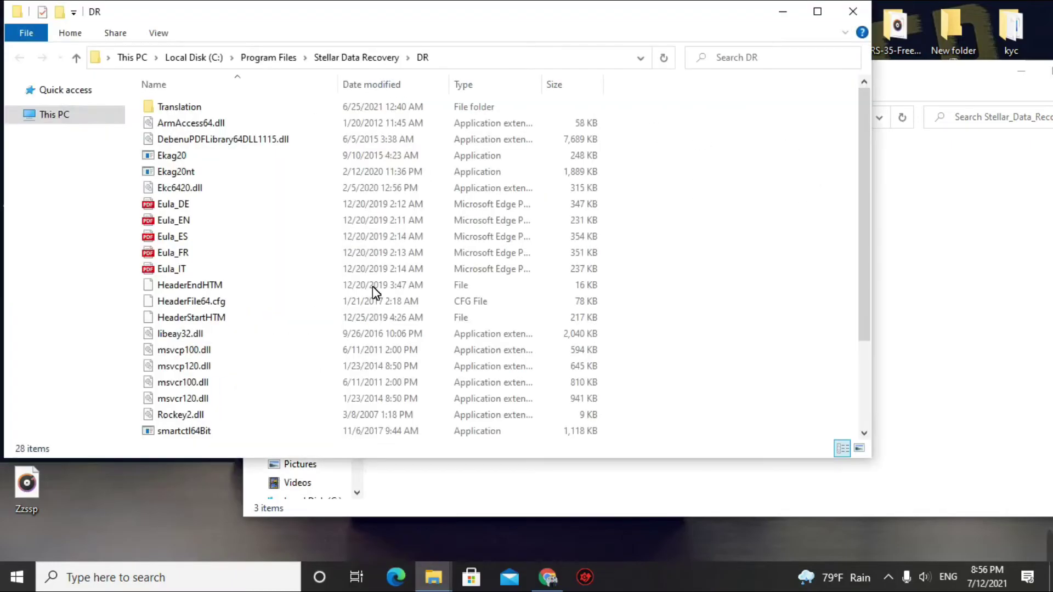
scroll(235, 240, up, 1)
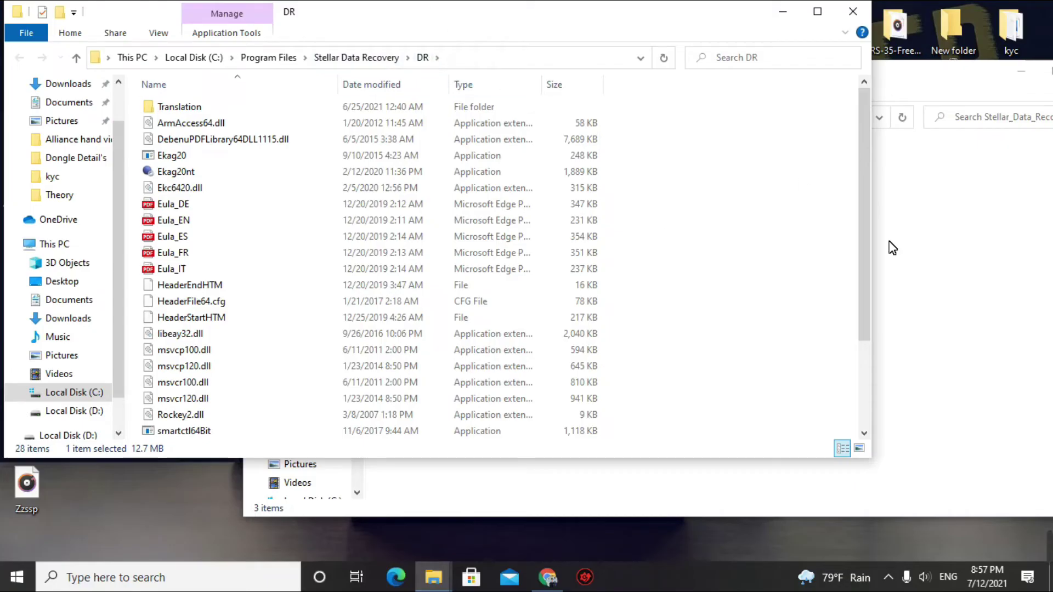
click(942, 288)
double_click(411, 171)
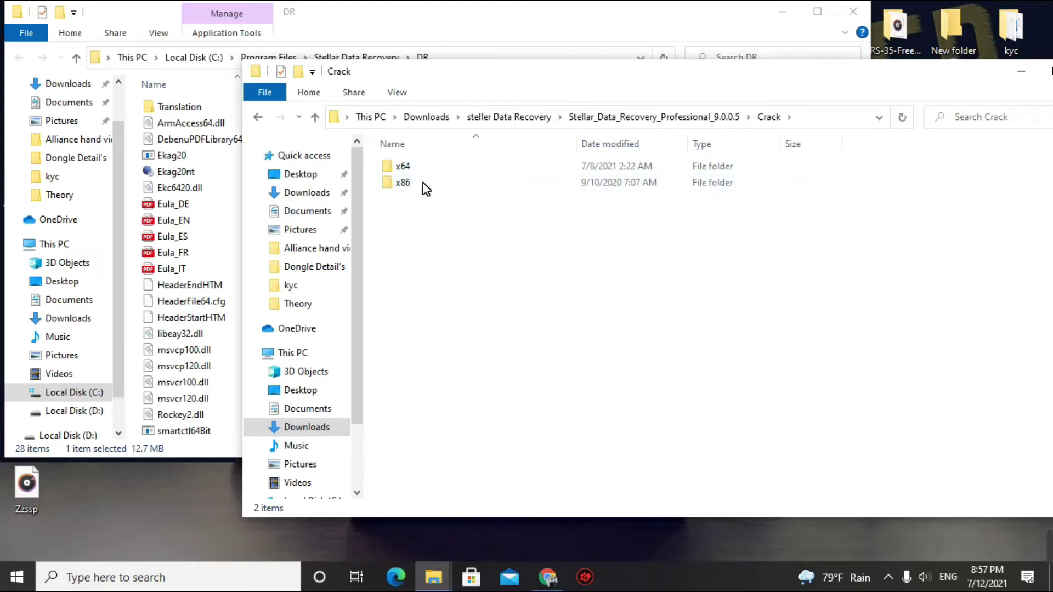
double_click(412, 167)
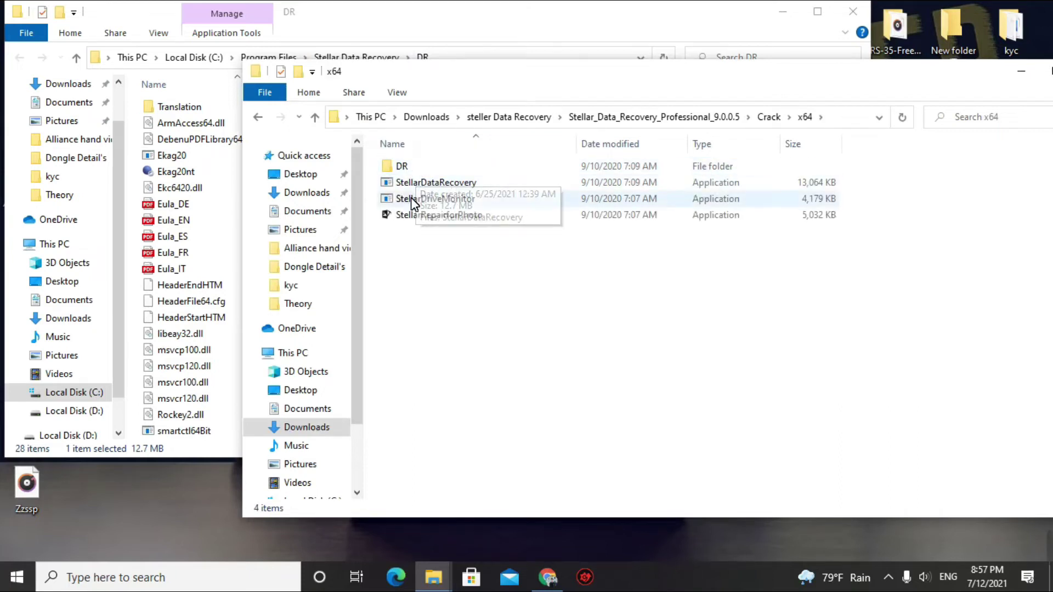
double_click(427, 169)
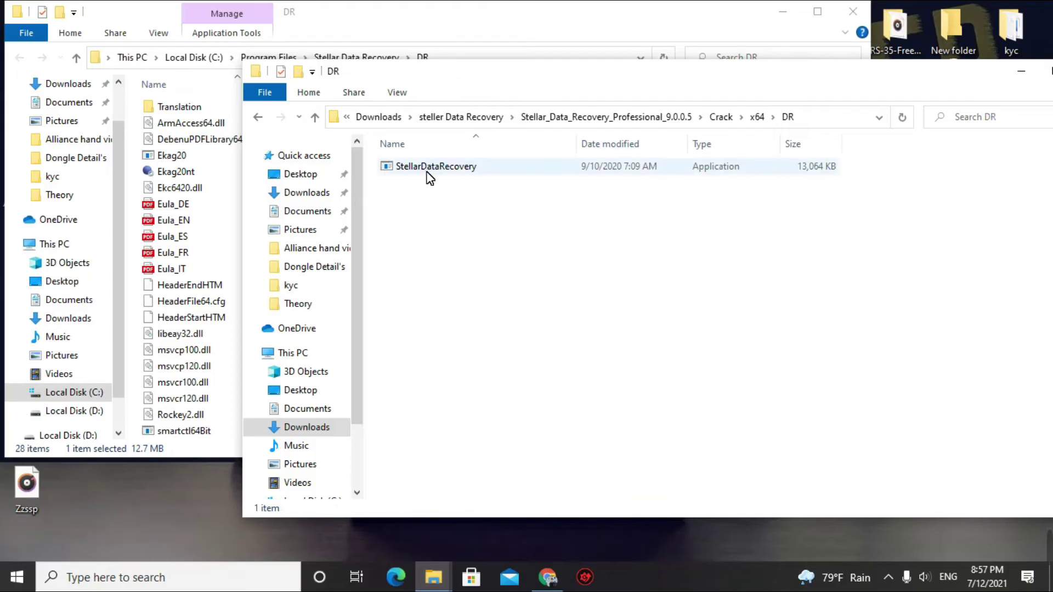
click(427, 173)
Copy the StellarDataRecovery file up into the x64 folder, replacing the existing copy there.
right_click(427, 173)
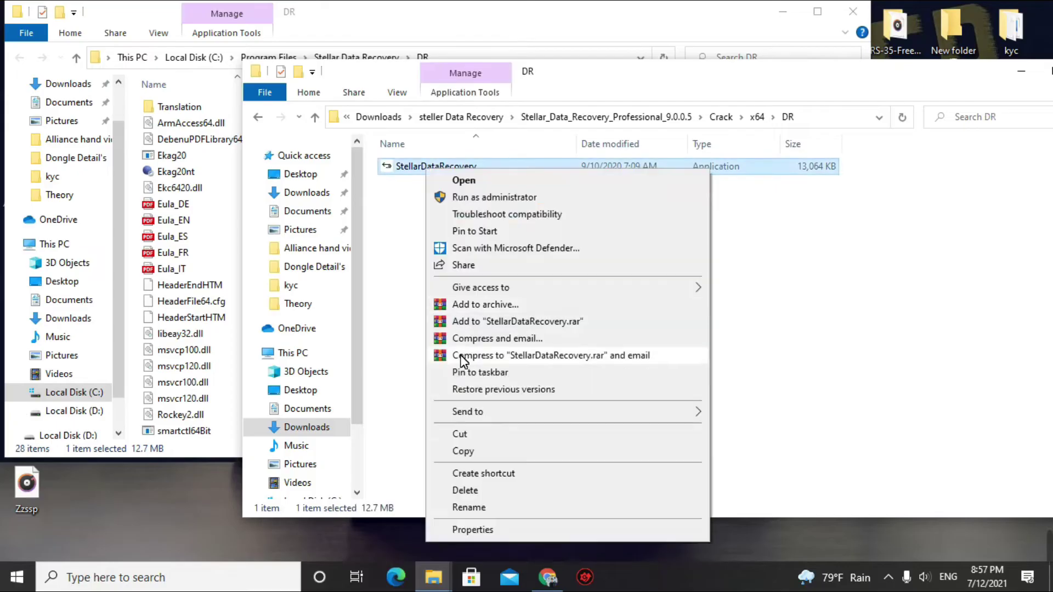
click(465, 448)
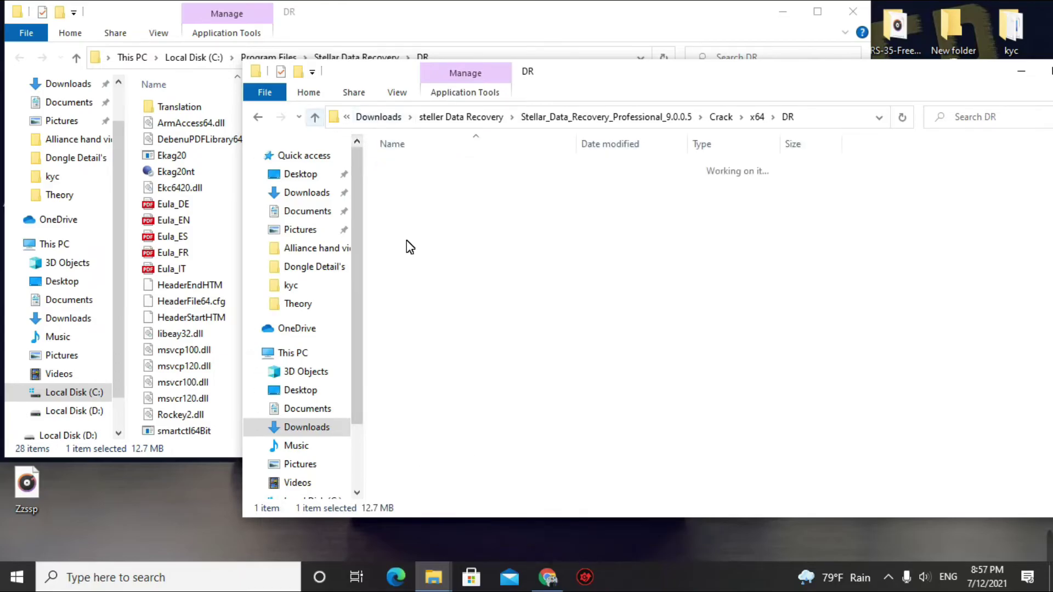
key(BackSpace)
right_click(431, 234)
click(479, 341)
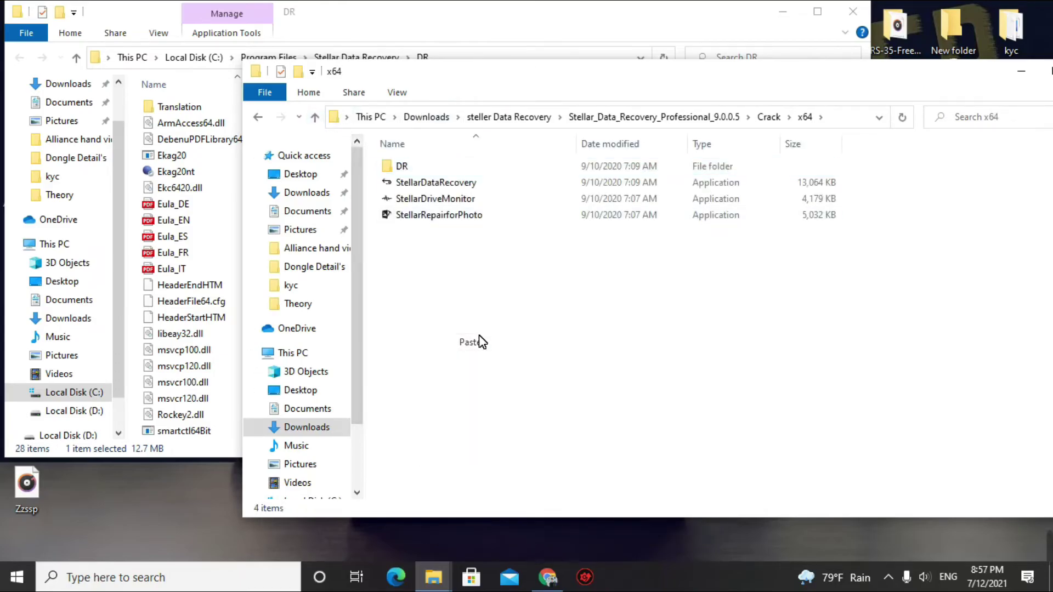
click(360, 186)
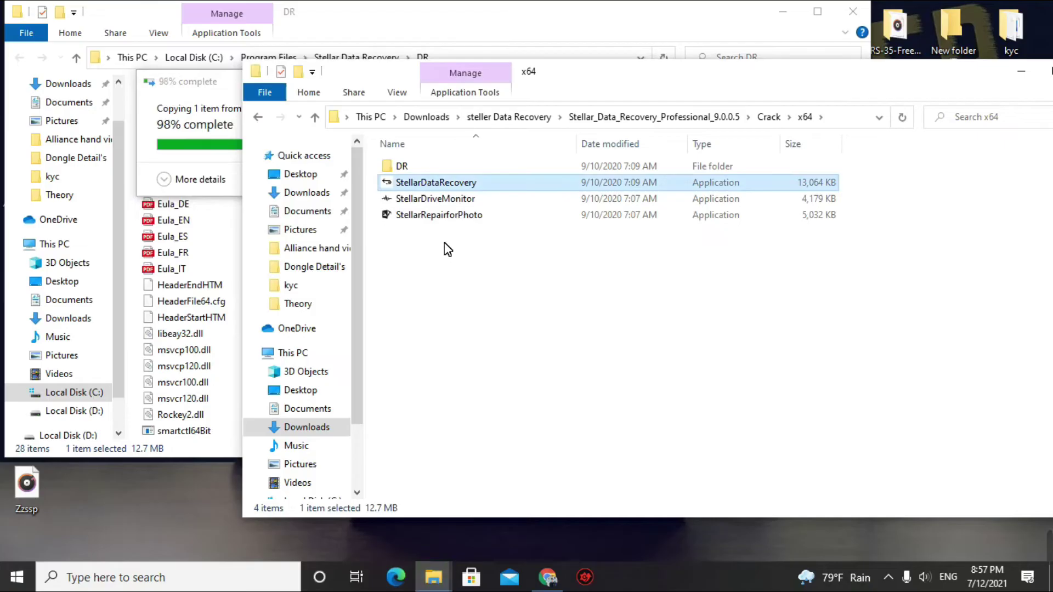
Select the three Stellar applications in Crack\x64 and copy them.
drag(453, 274, 441, 187)
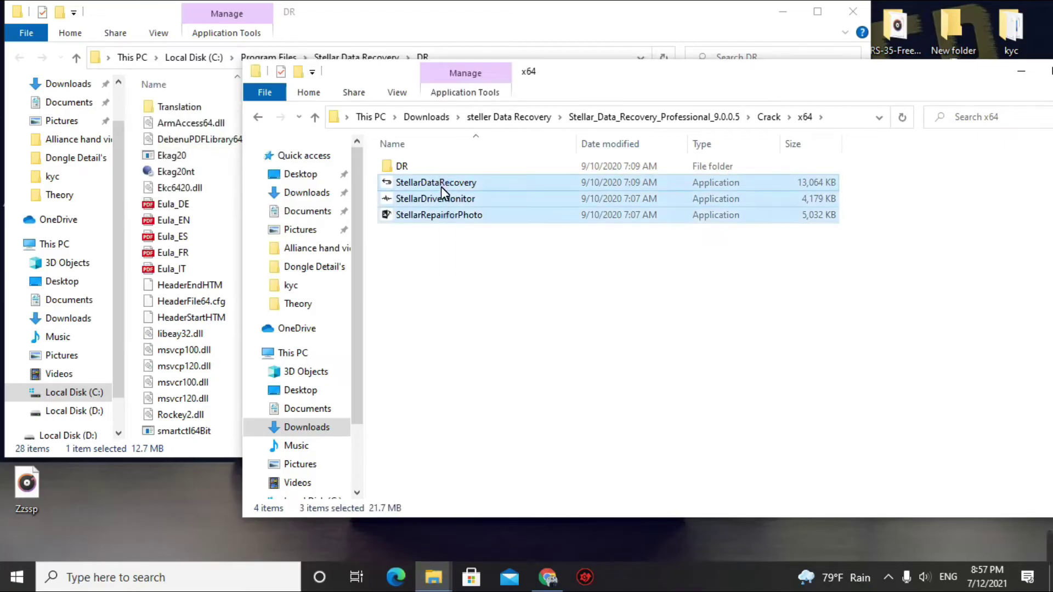
click(418, 301)
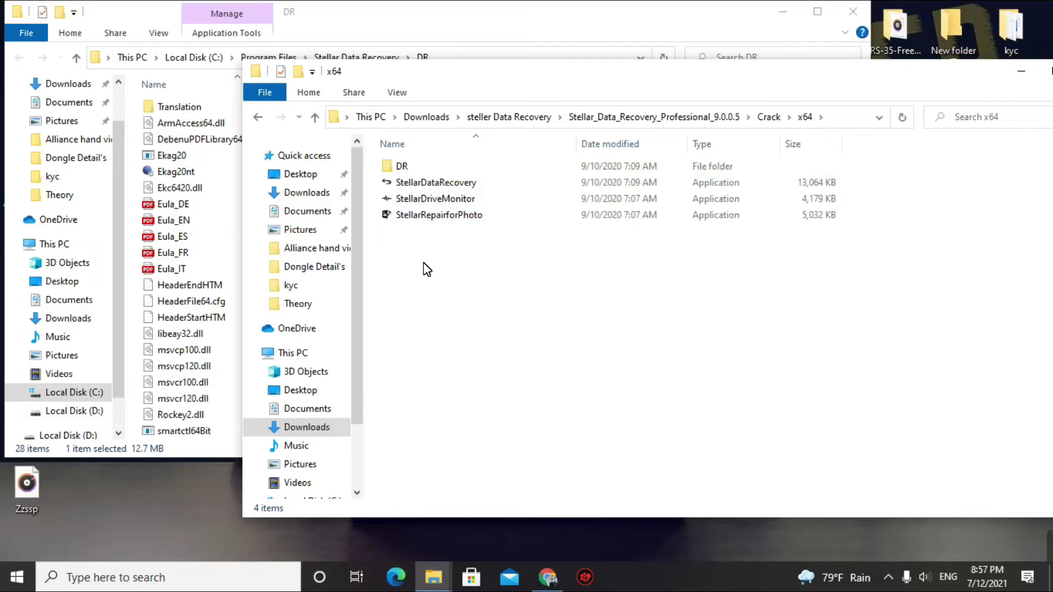
drag(436, 270, 426, 187)
right_click(428, 196)
click(465, 410)
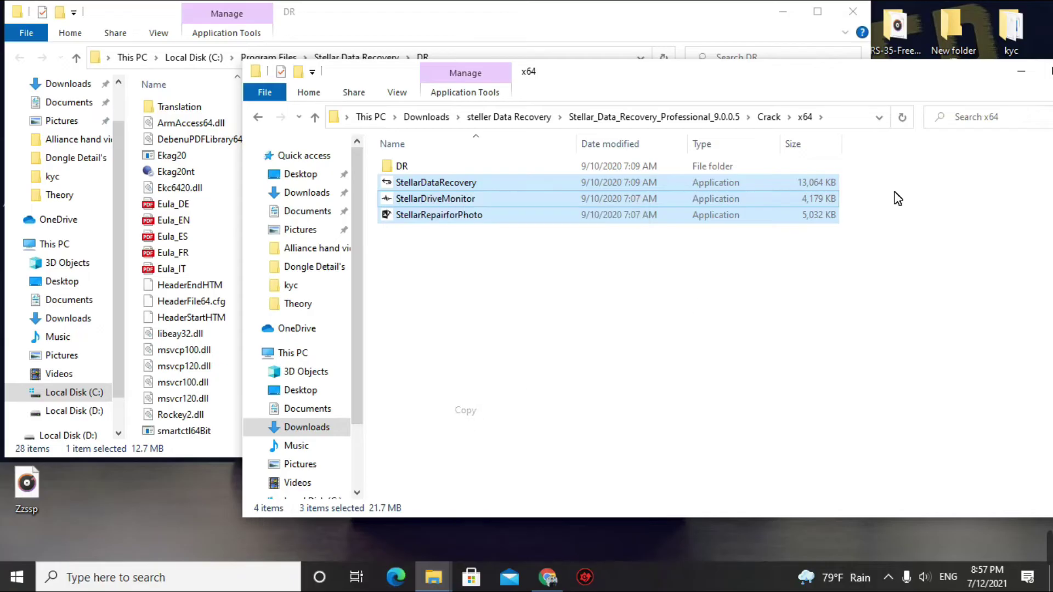
Paste the three applications into Program Files\Stellar Data Recovery\DR, replacing all and granting administrator permission.
click(1022, 71)
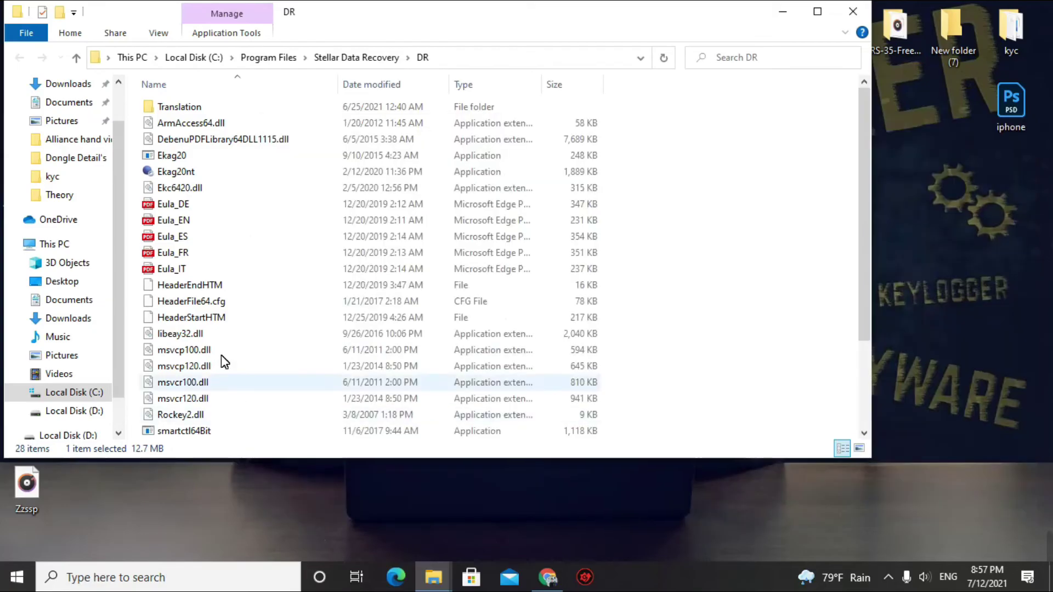
right_click(725, 190)
click(777, 303)
click(516, 165)
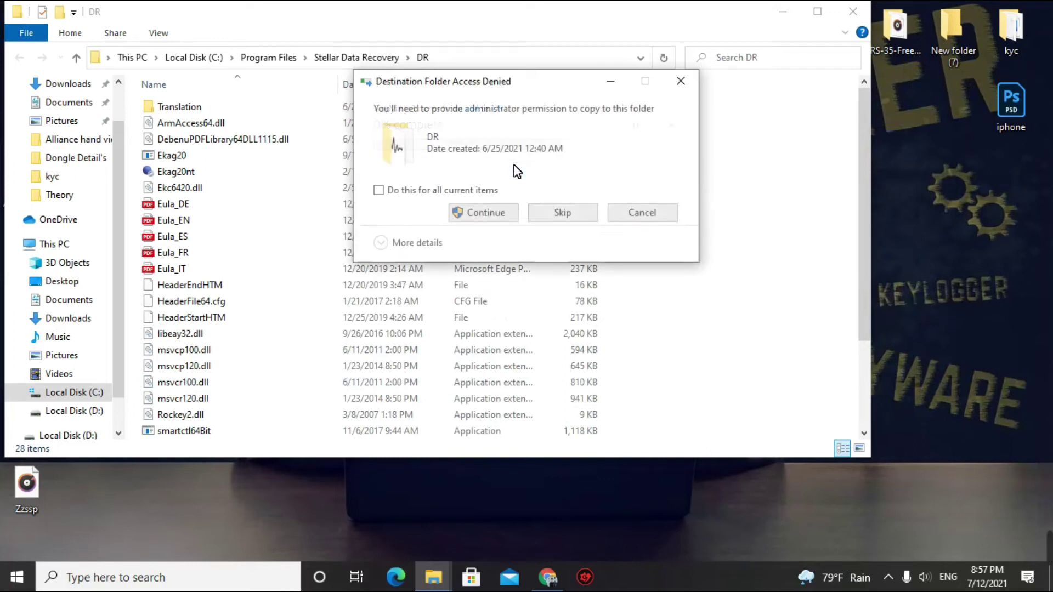
click(405, 191)
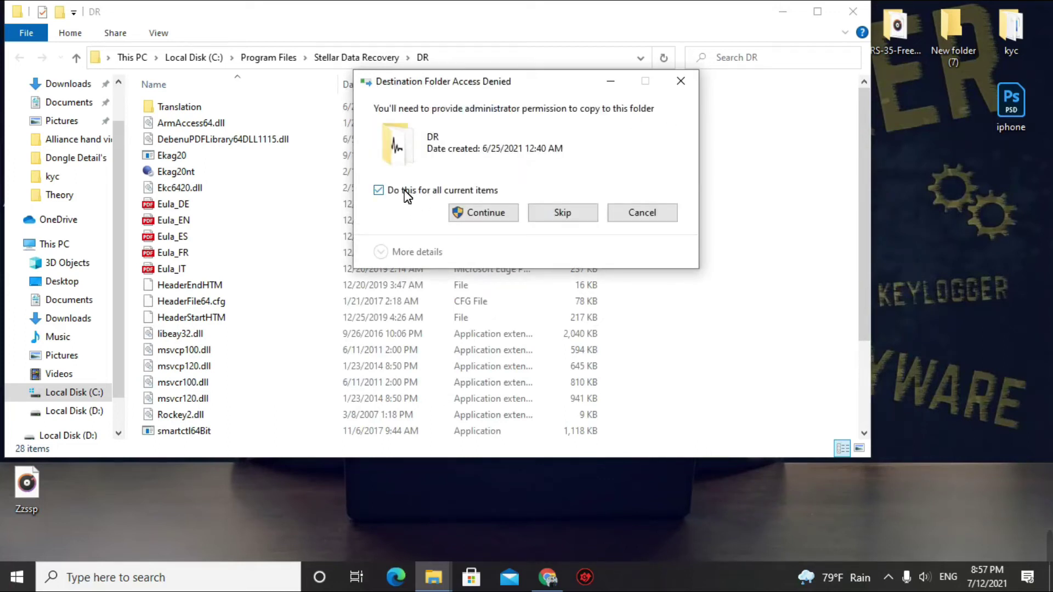
click(490, 209)
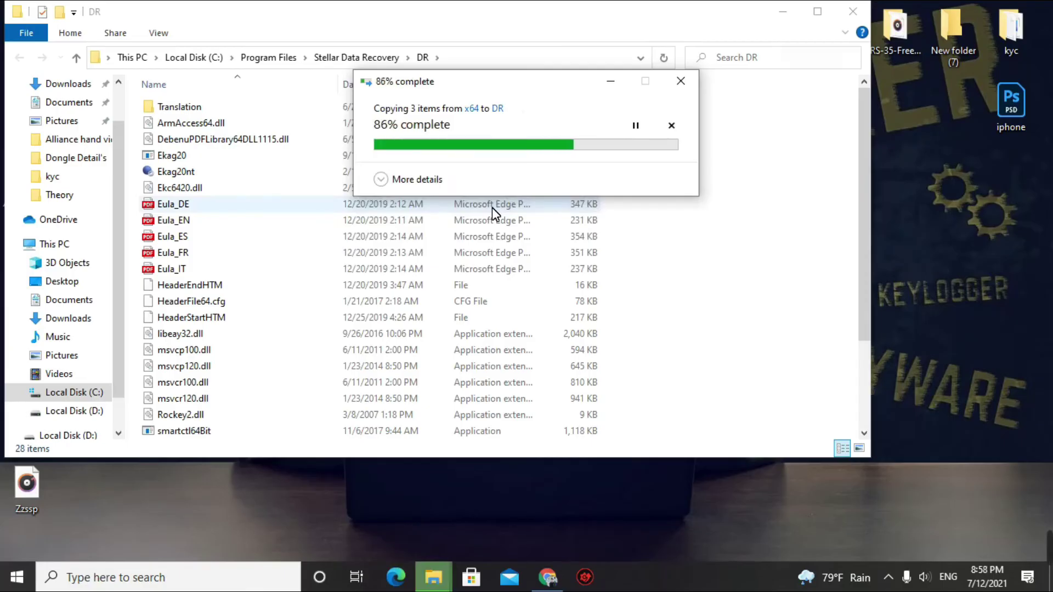
click(723, 278)
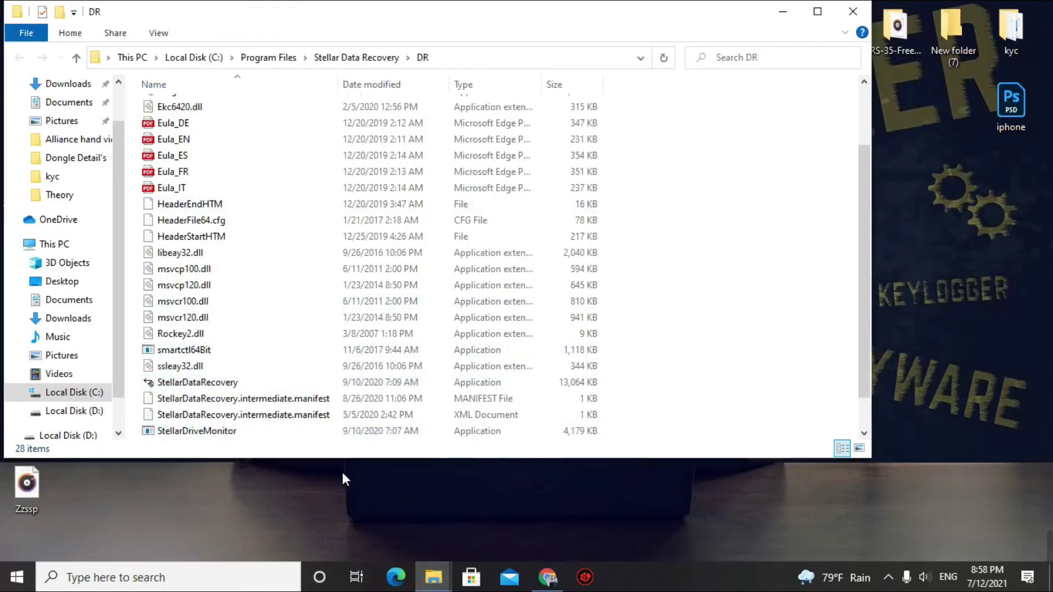
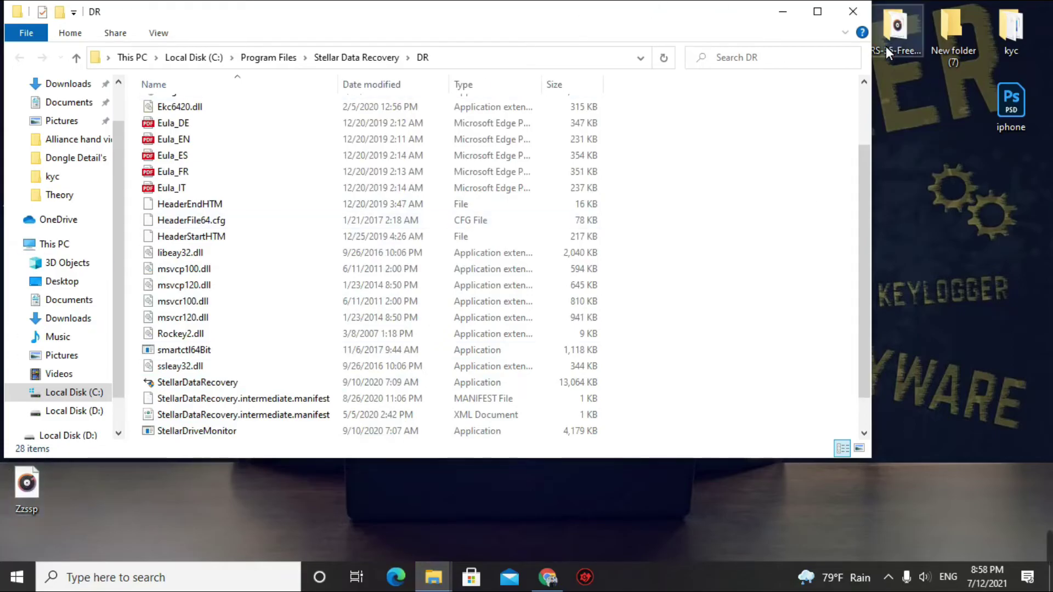
Close the DR folder window and launch Stellar Data Recovery Professional from its desktop shortcut.
click(853, 12)
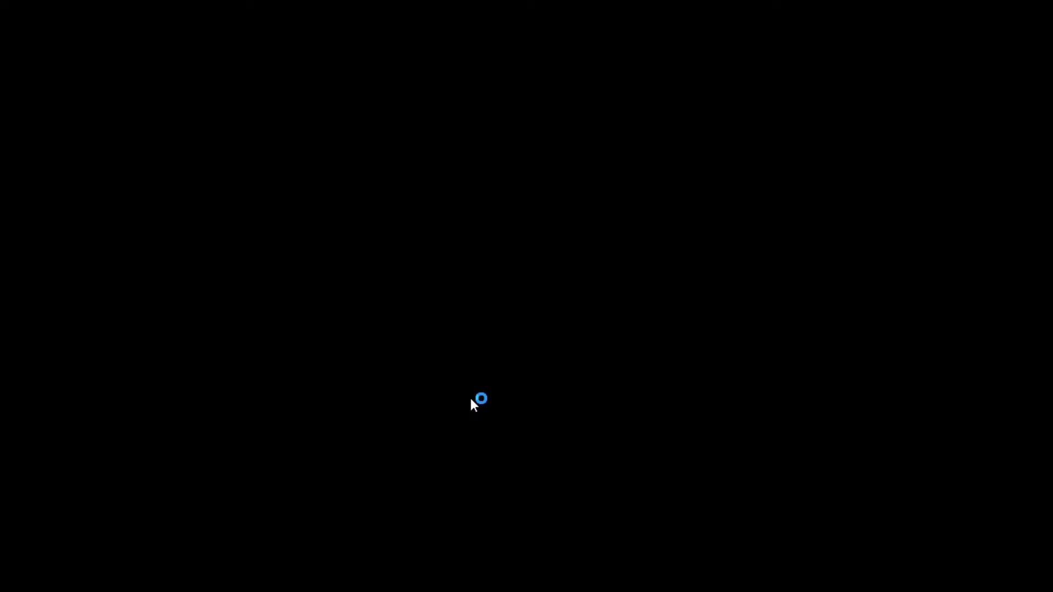
click(469, 396)
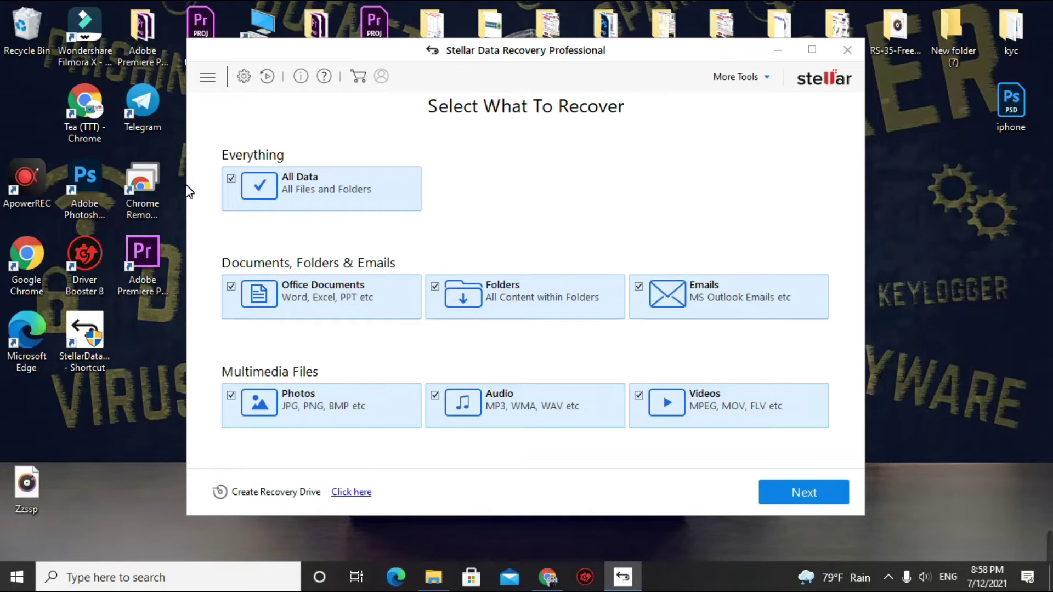
Choose Photos as the only recovery type, continue to Recover From, and briefly check Chrome's Instagram tab.
click(231, 179)
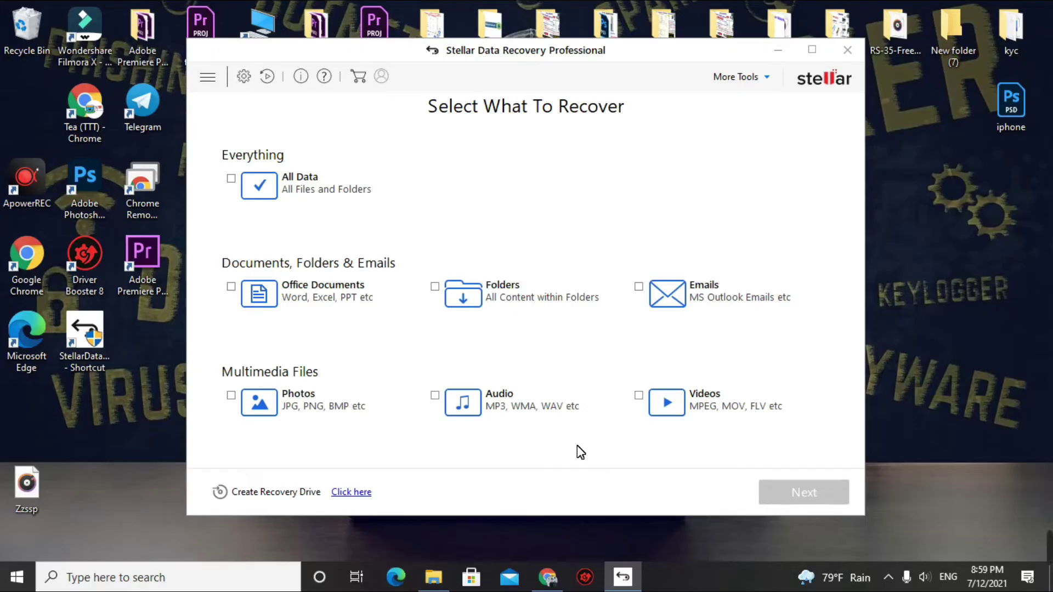
click(231, 404)
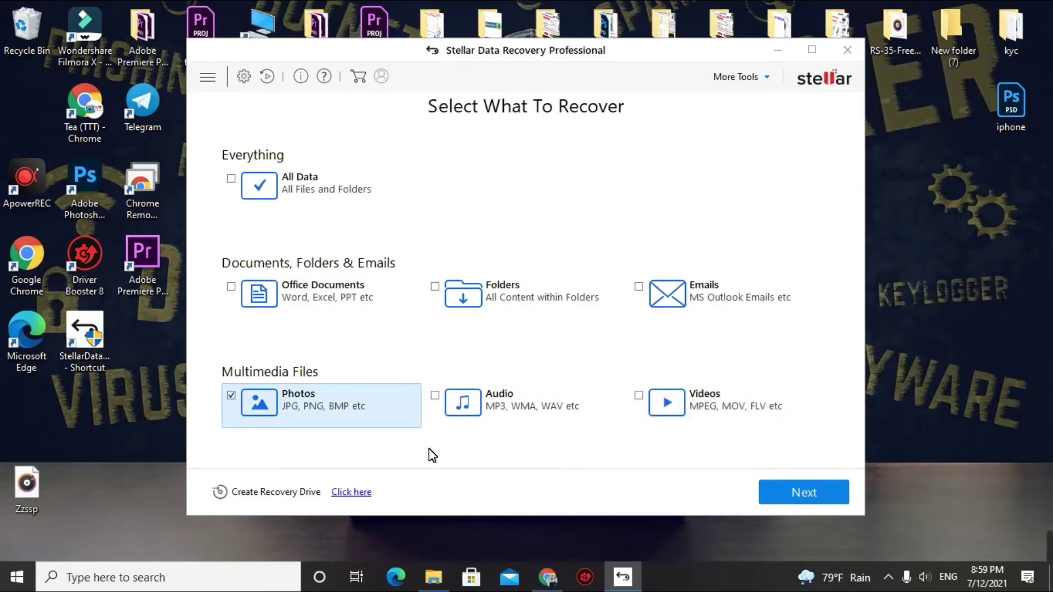
click(813, 497)
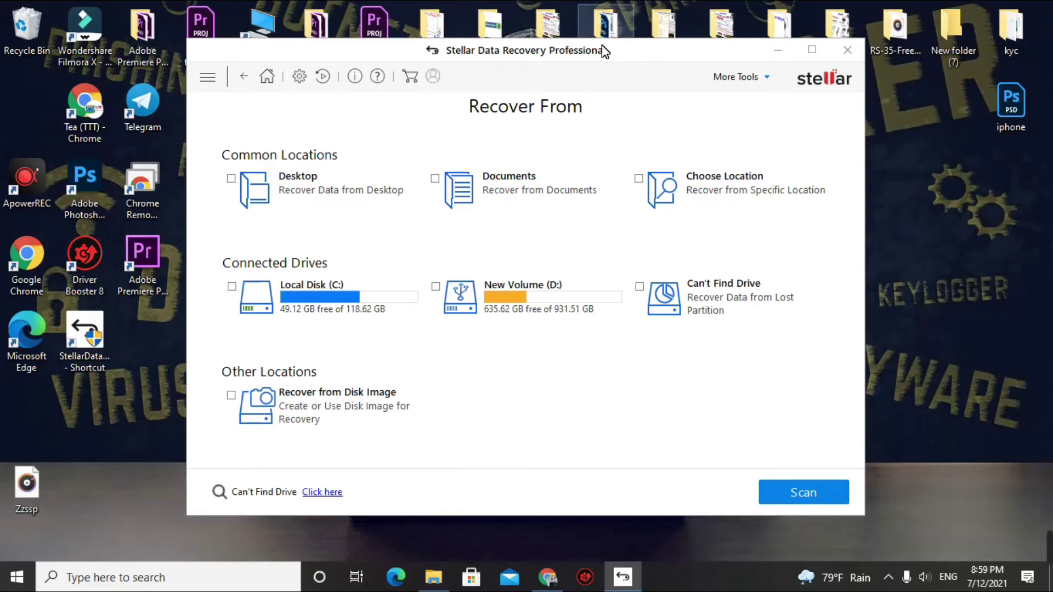
click(548, 577)
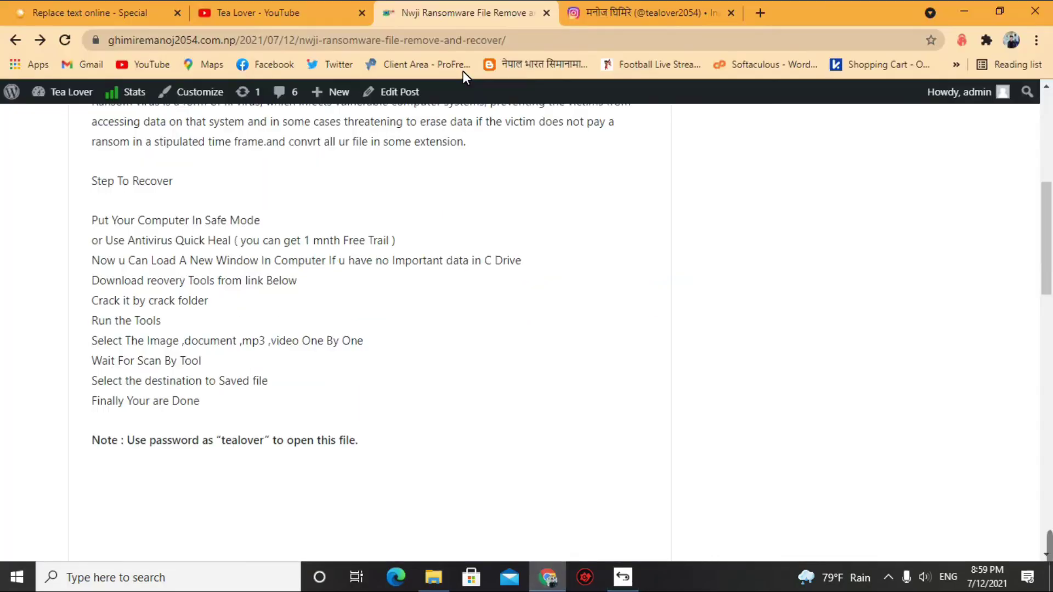
click(662, 8)
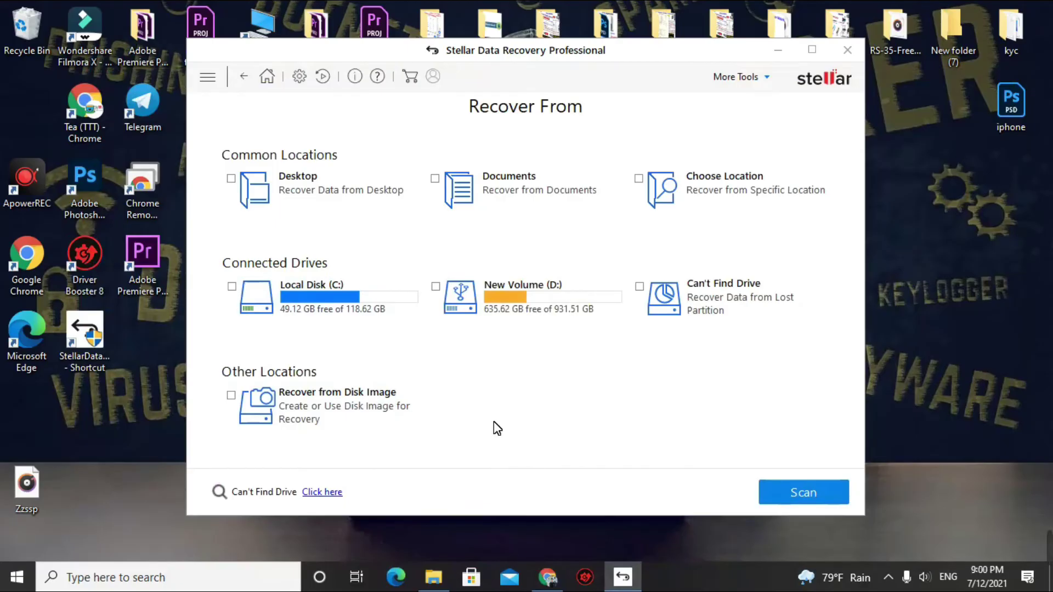
Tick New Volume (D:) under Connected Drives and start a Deep Scan for photos.
click(461, 296)
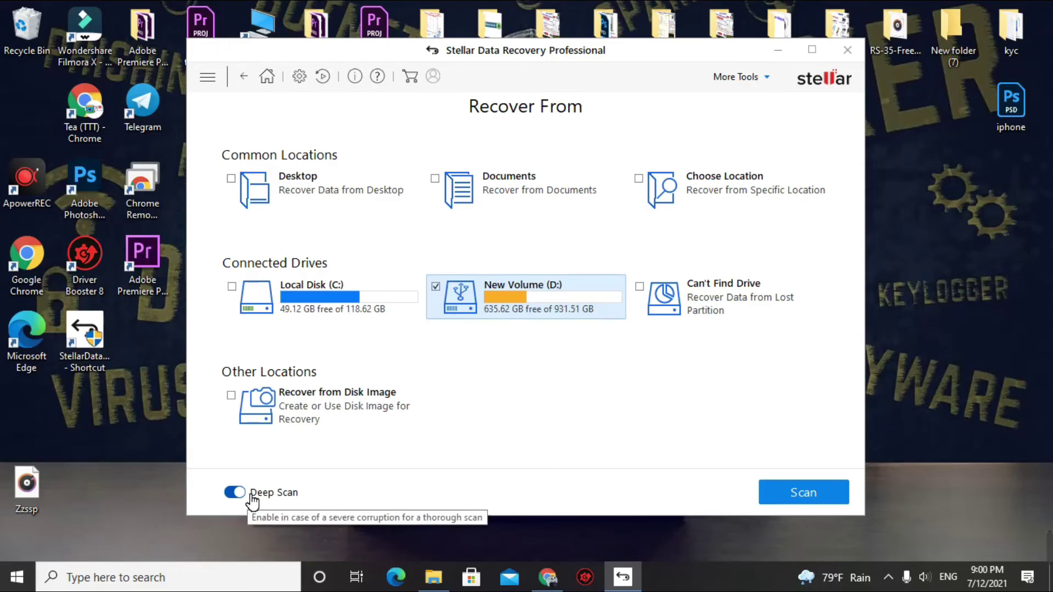
click(800, 502)
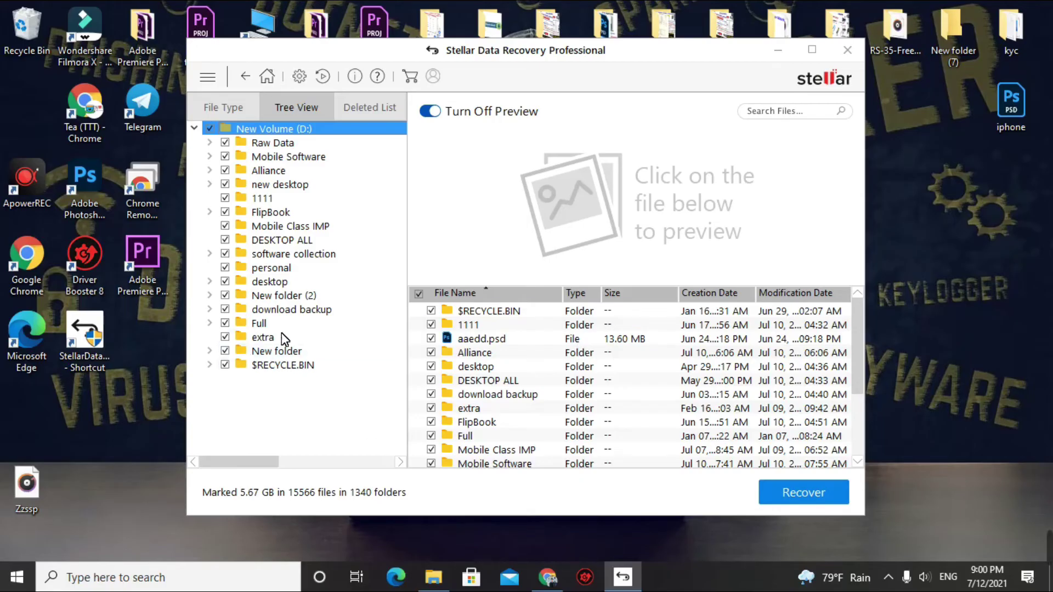
Preview the recovered folders: download backup, Mobile Class IMP, new desktop, DESKTOP ALL, Full and Raw Data.
click(279, 310)
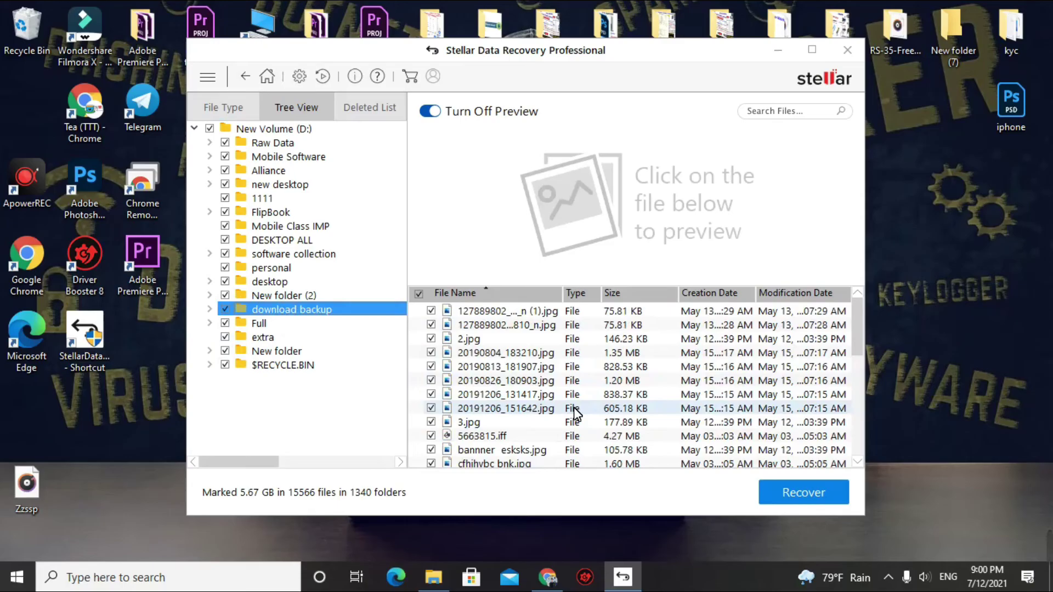
click(304, 226)
click(290, 187)
click(283, 240)
click(285, 309)
click(269, 323)
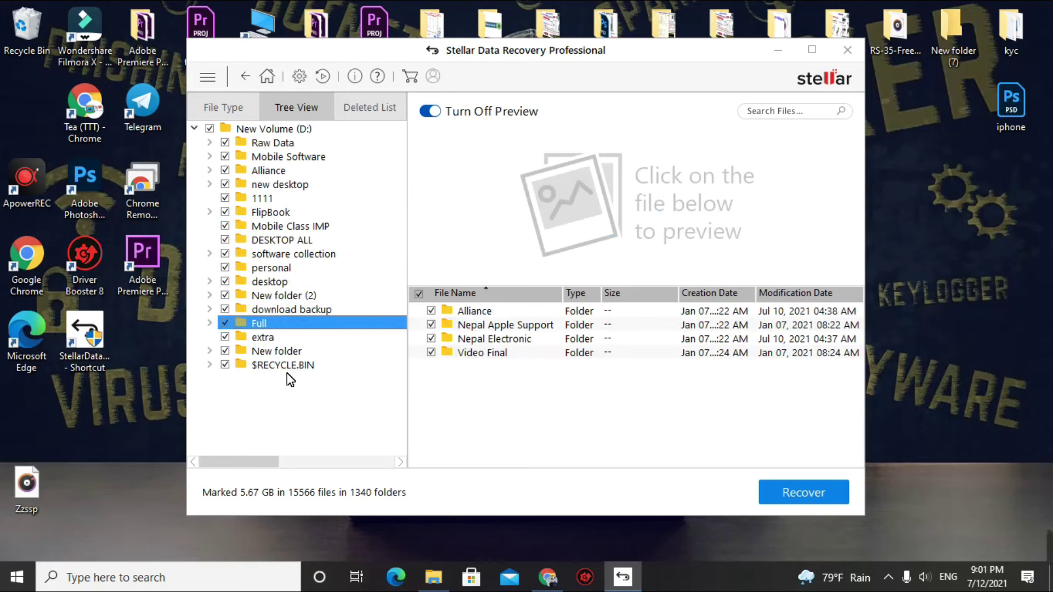
click(272, 141)
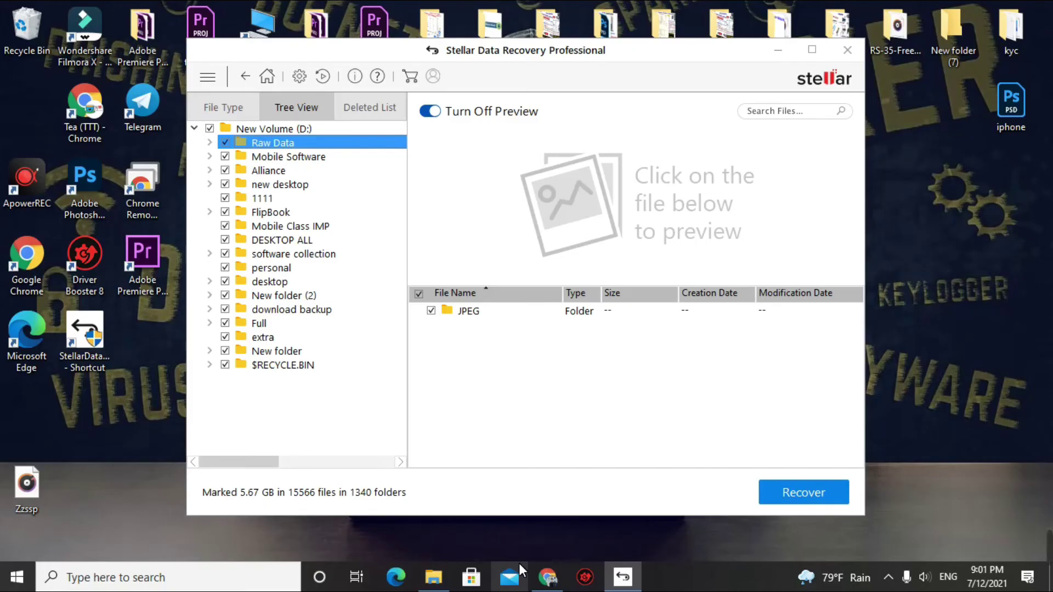
Open the Recover destination dialog, close Stellar without saving, and return to the Instagram profile in Chrome.
click(821, 493)
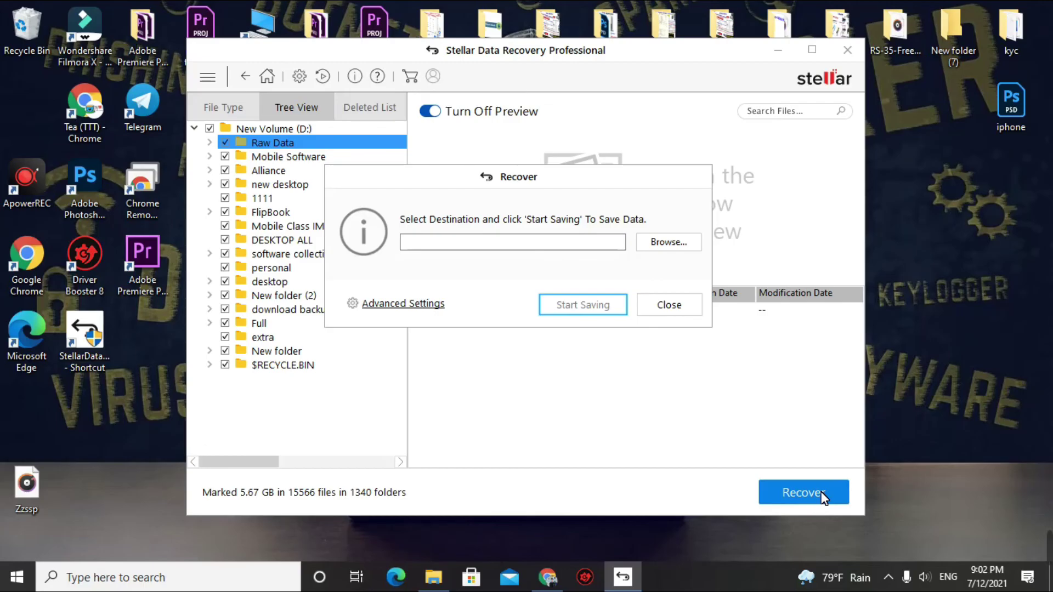
click(678, 306)
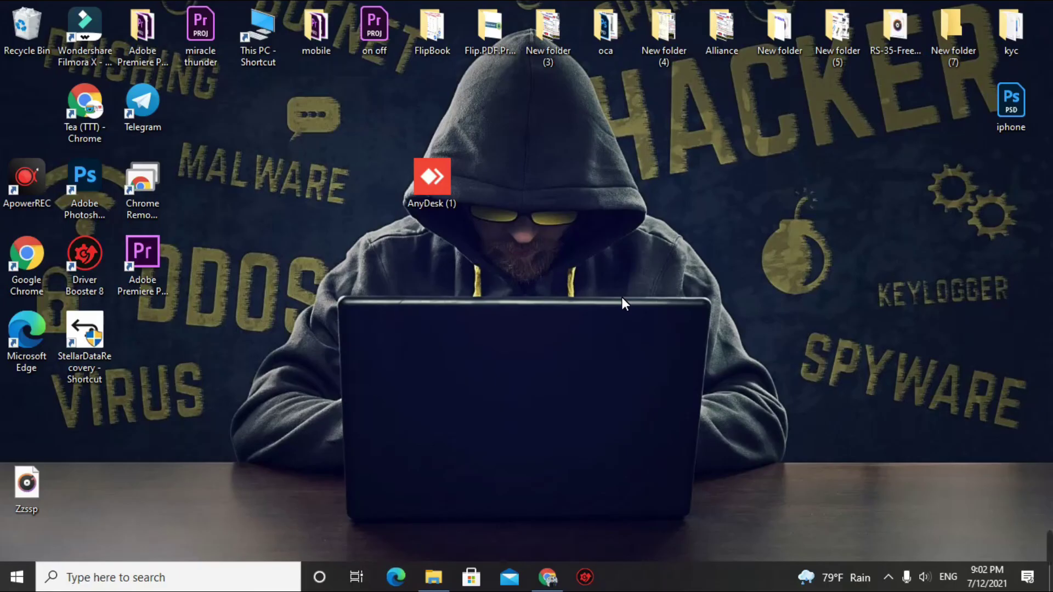
click(547, 578)
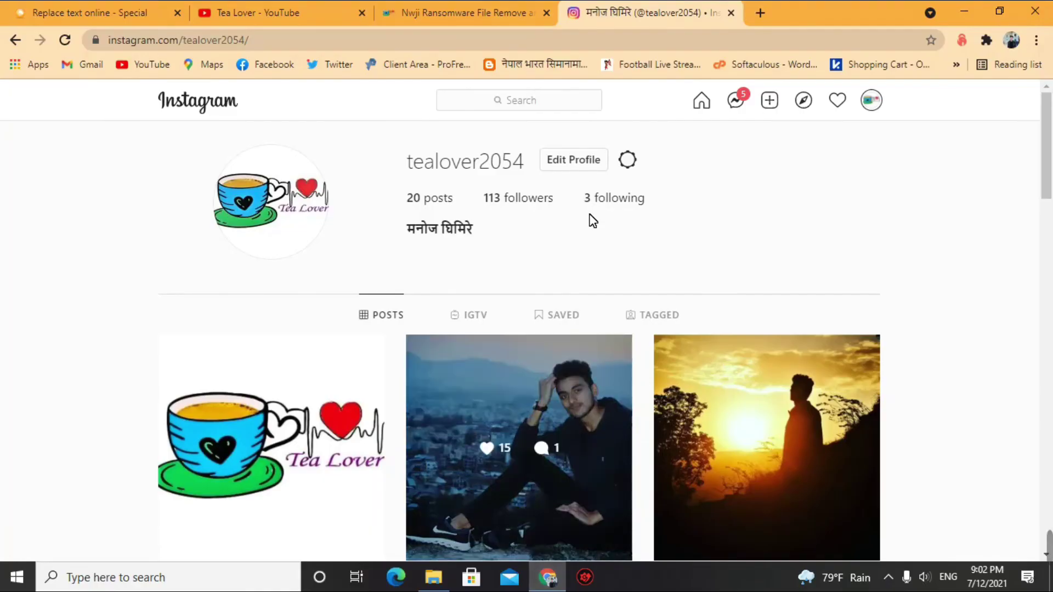
drag(401, 161, 477, 132)
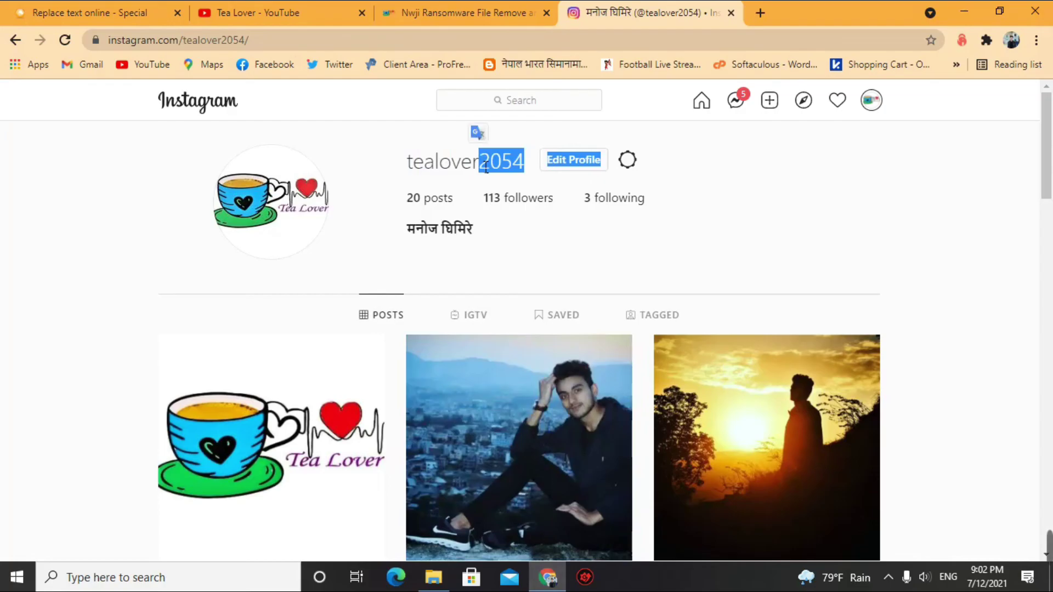
click(525, 165)
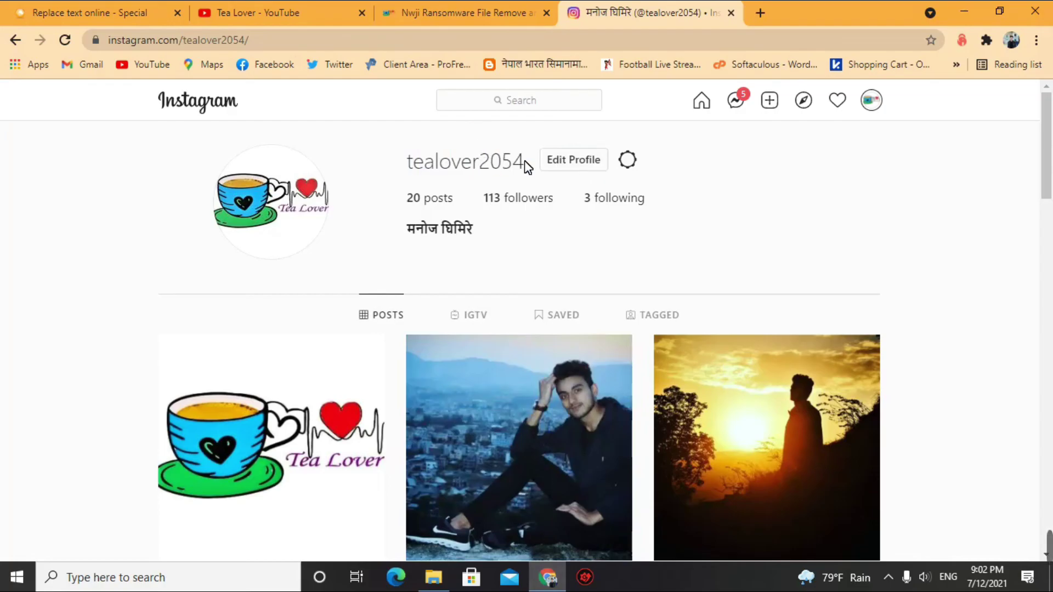